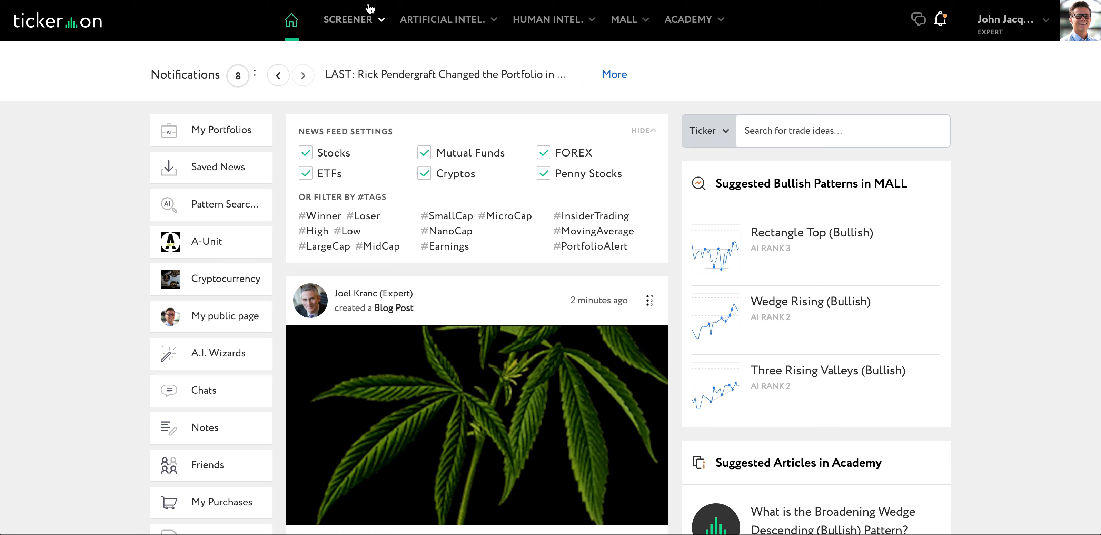
# Step: Open the screener's Top 20 list of Large Cap stocks and look through its entries
pyautogui.moveTo(366, 16)
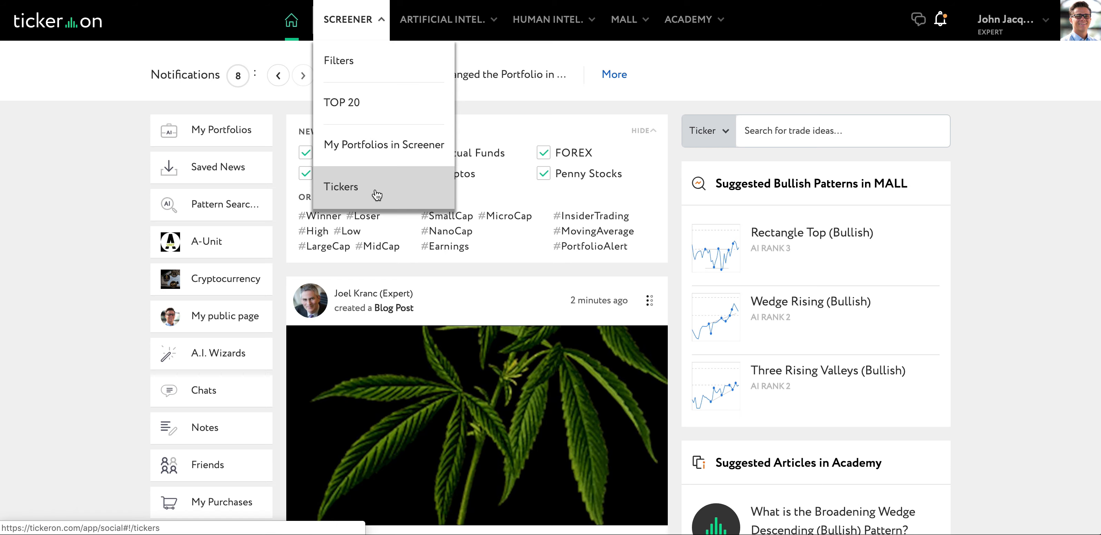
pyautogui.click(373, 97)
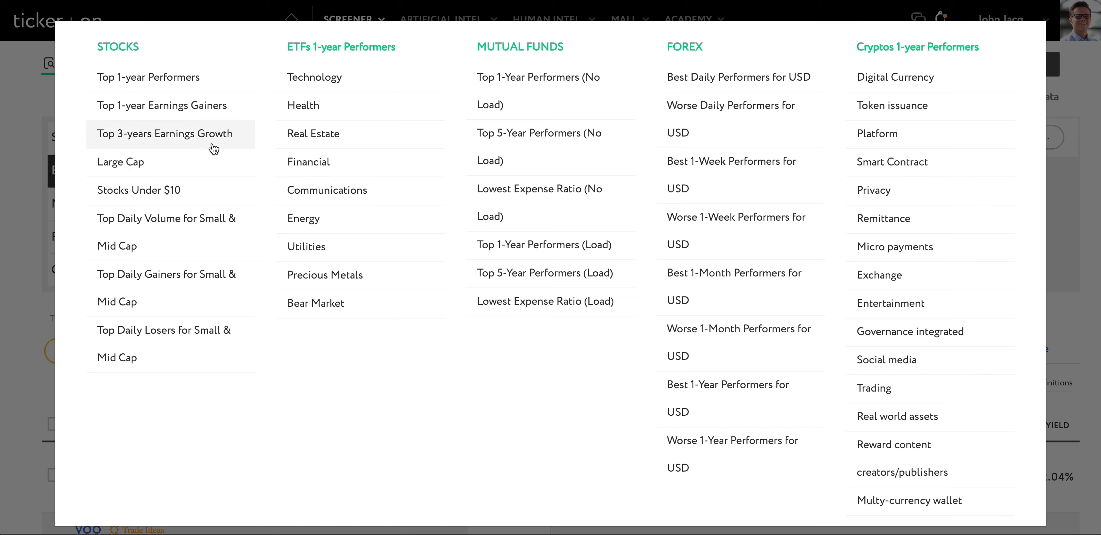
pyautogui.click(167, 167)
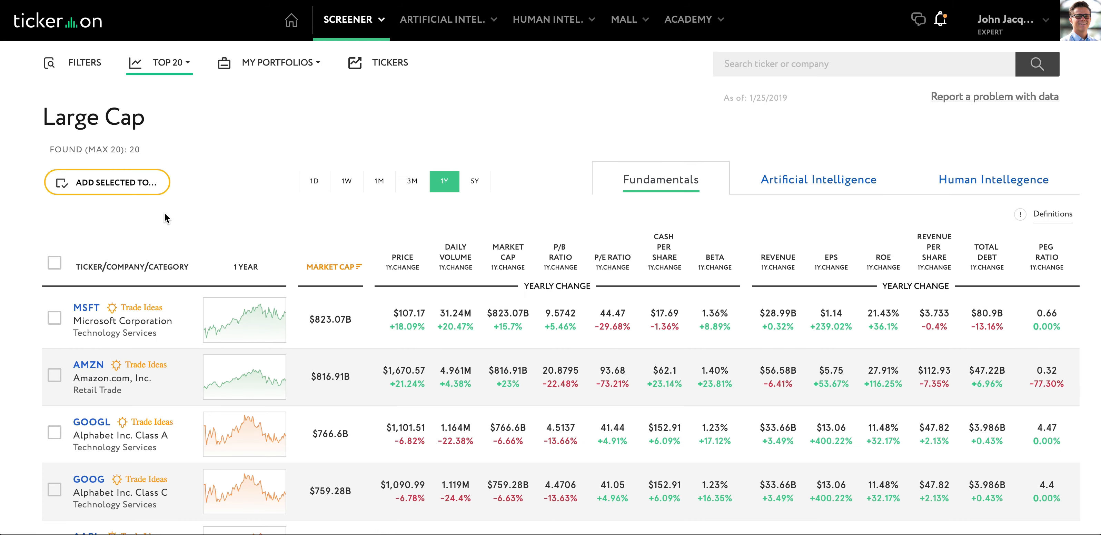
pyautogui.scroll(-3, 164, 214)
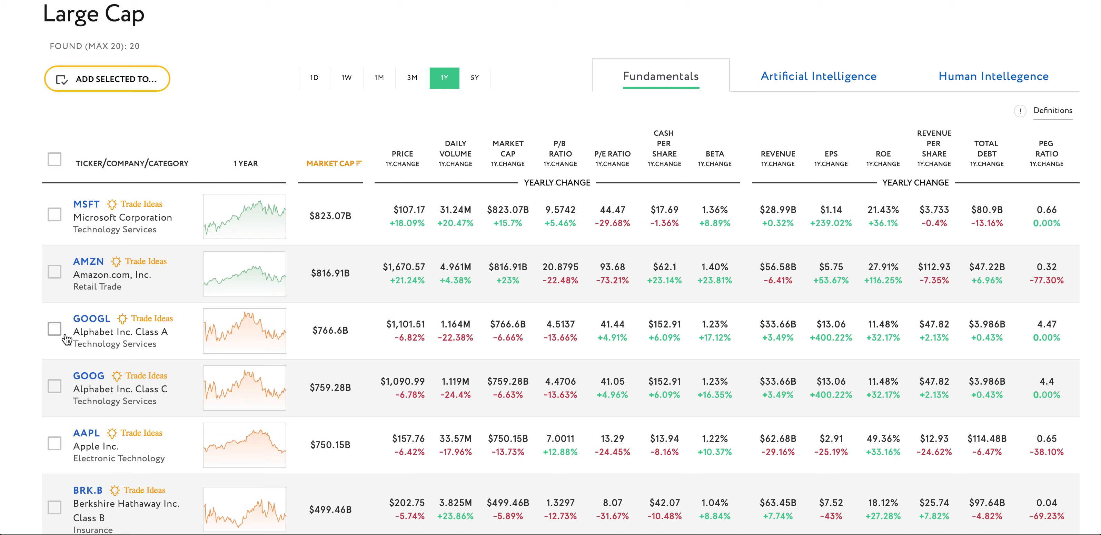
# Step: Open the Top 20 list of 1-year performing Utilities ETFs and look through its entries
pyautogui.scroll(3, 202, 152)
pyautogui.click(179, 64)
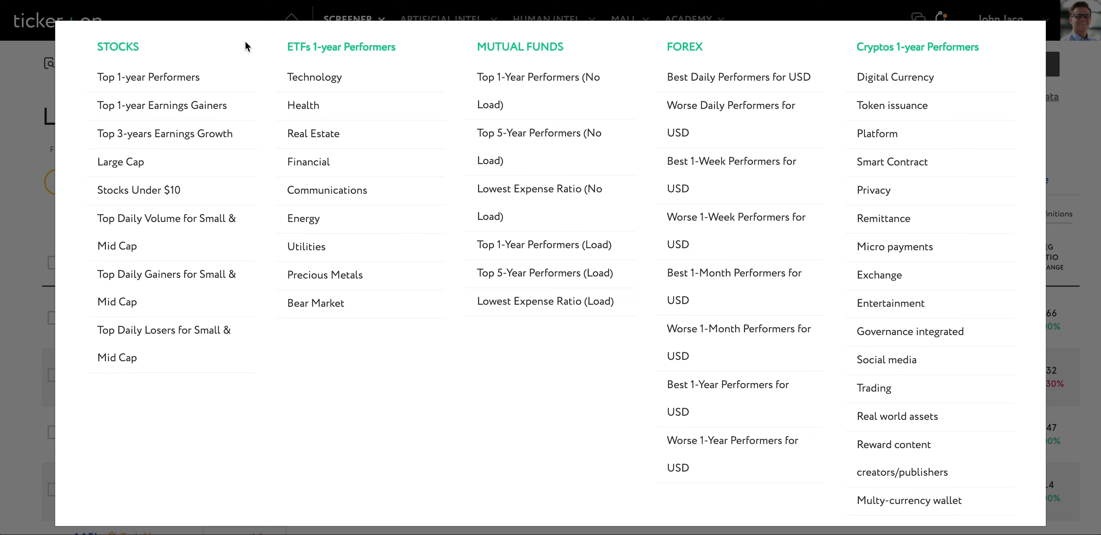
pyautogui.tripleClick(312, 47)
pyautogui.click(363, 241)
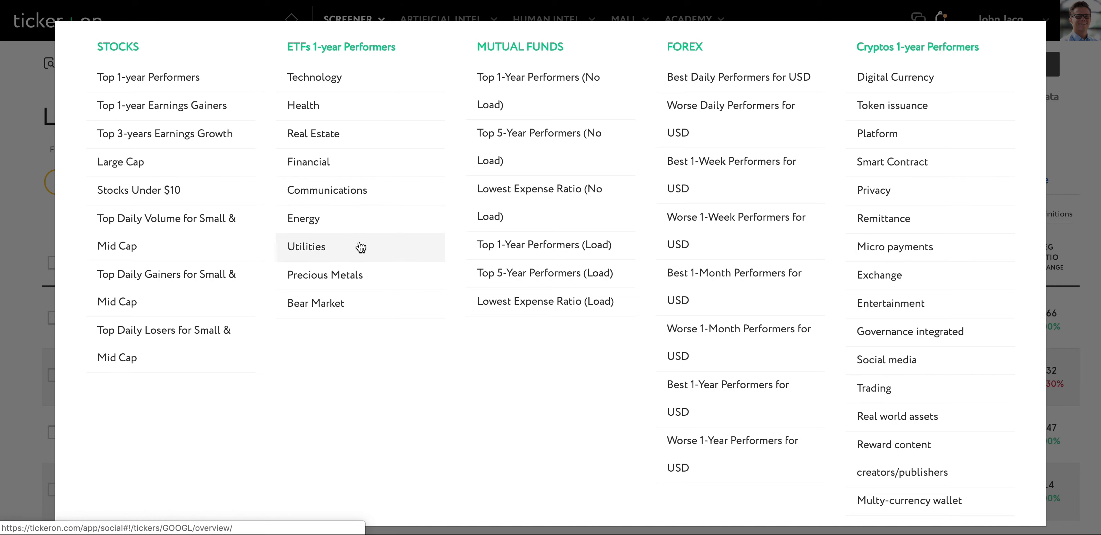
pyautogui.scroll(-4, 381, 231)
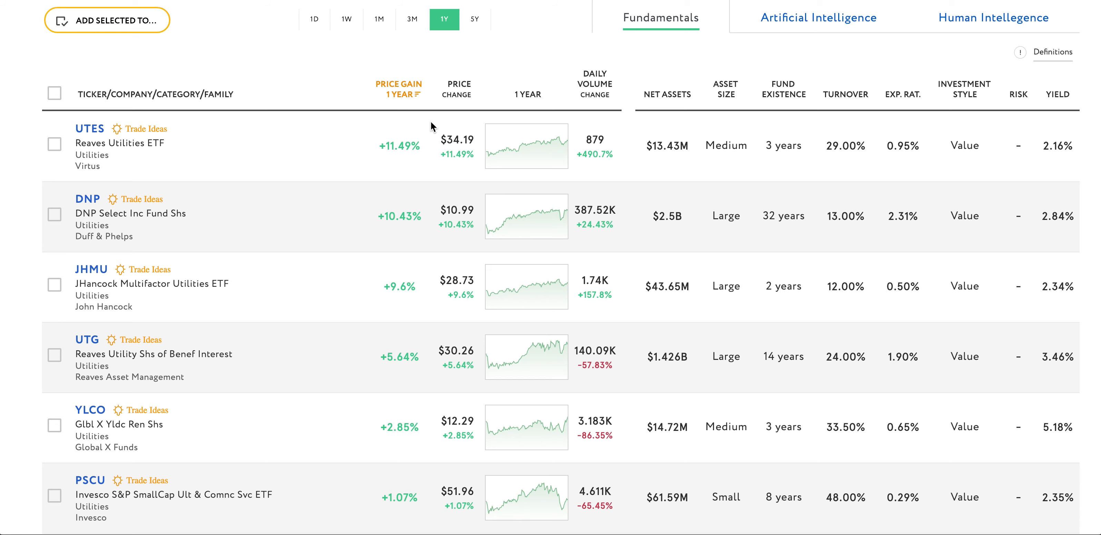
# Step: Look through the list of saved portfolios available in the screener
pyautogui.scroll(4, 432, 112)
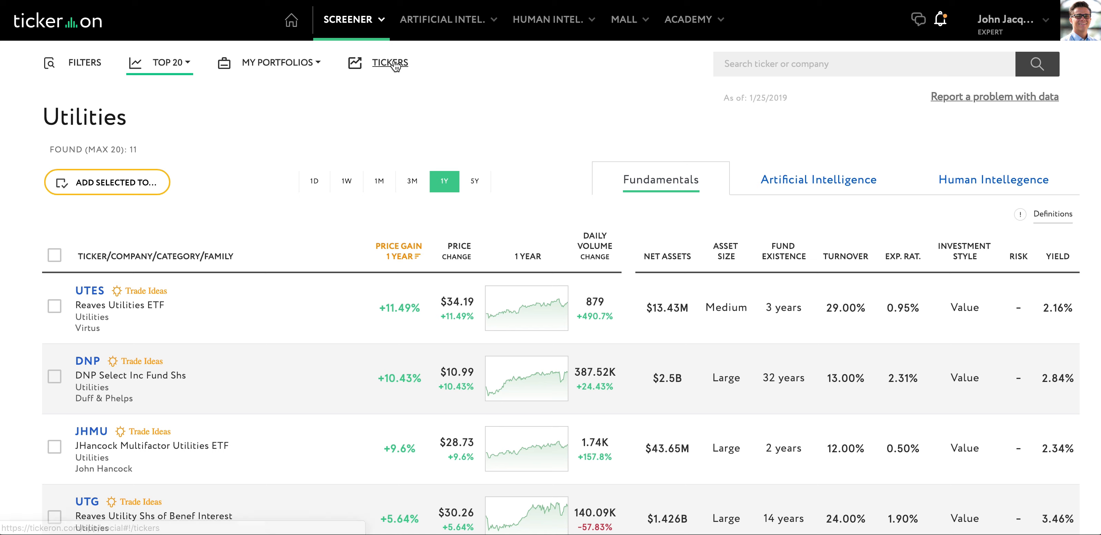
pyautogui.click(302, 60)
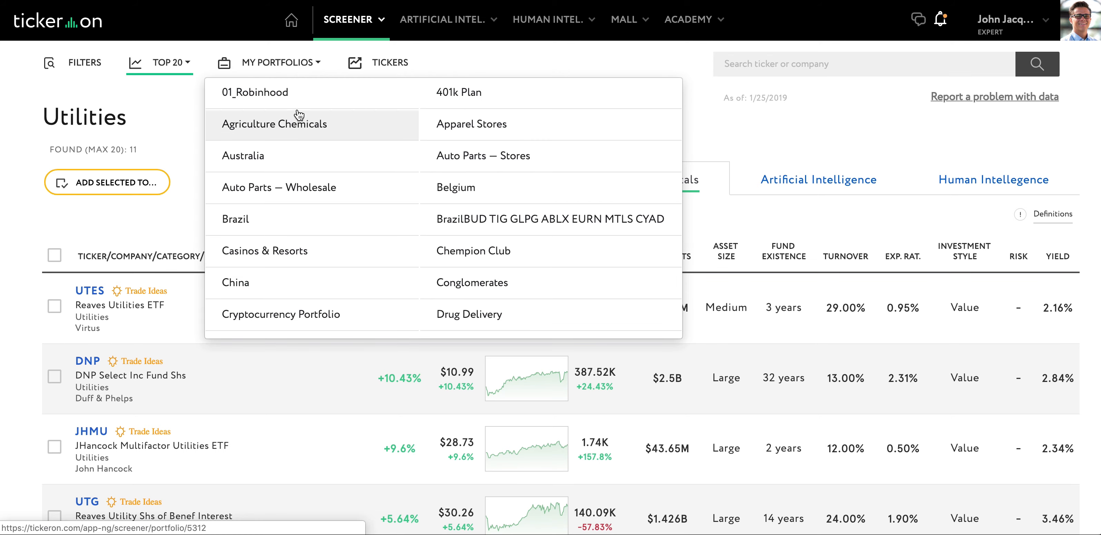
pyautogui.scroll(-5, 298, 114)
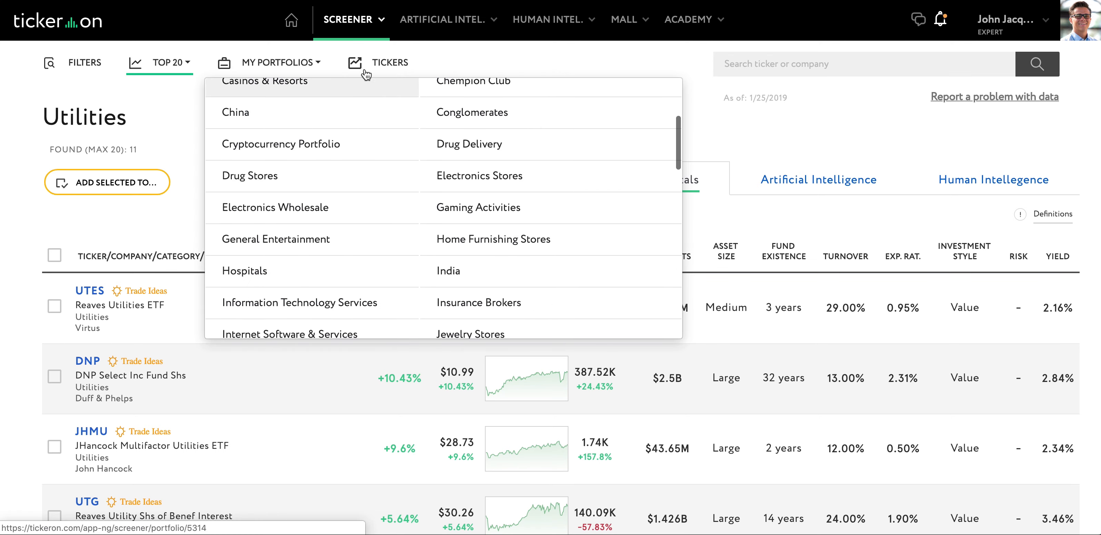
# Step: Search the list of tickers for "spy" and view the SPDR S&P500 ETF Trust Units overview and price chart
pyautogui.click(383, 64)
pyautogui.write('spy')
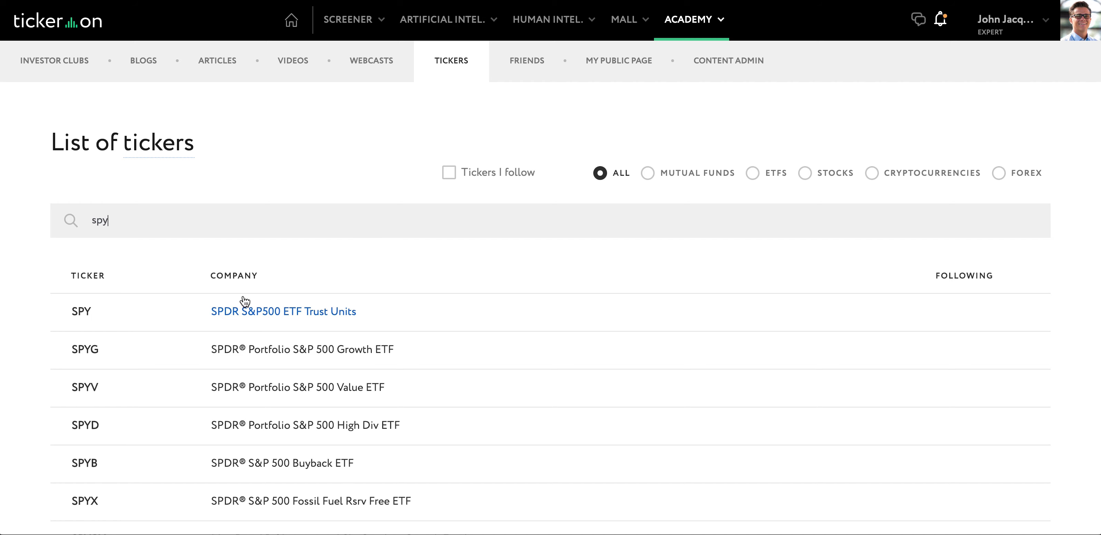
pyautogui.click(248, 307)
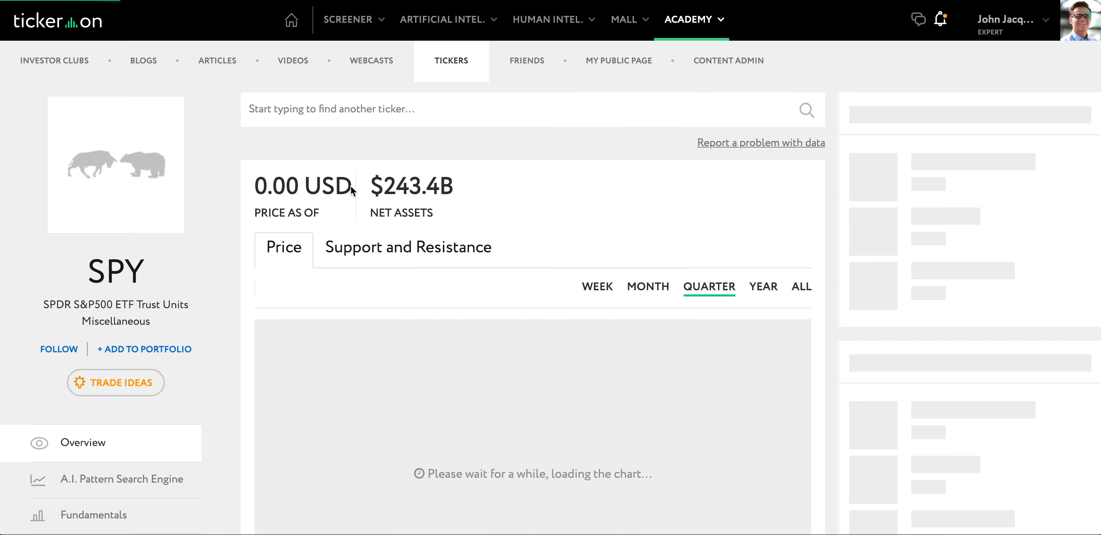
pyautogui.scroll(-5, 358, 190)
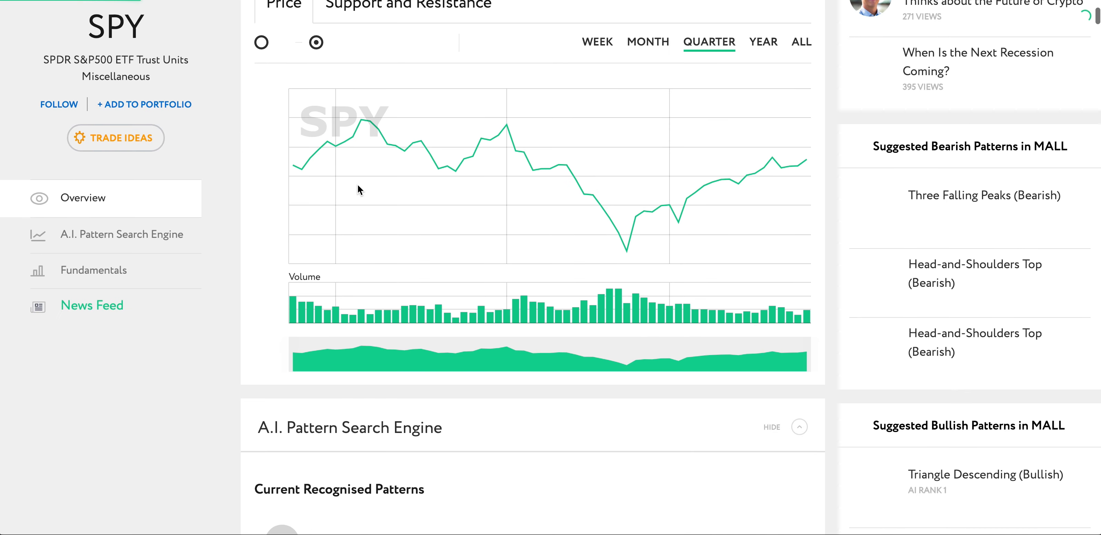
# Step: Open the screener's filters for stocks and review the Smart Filter's top 3 and bottom 3 monthly performers
pyautogui.scroll(5, 358, 189)
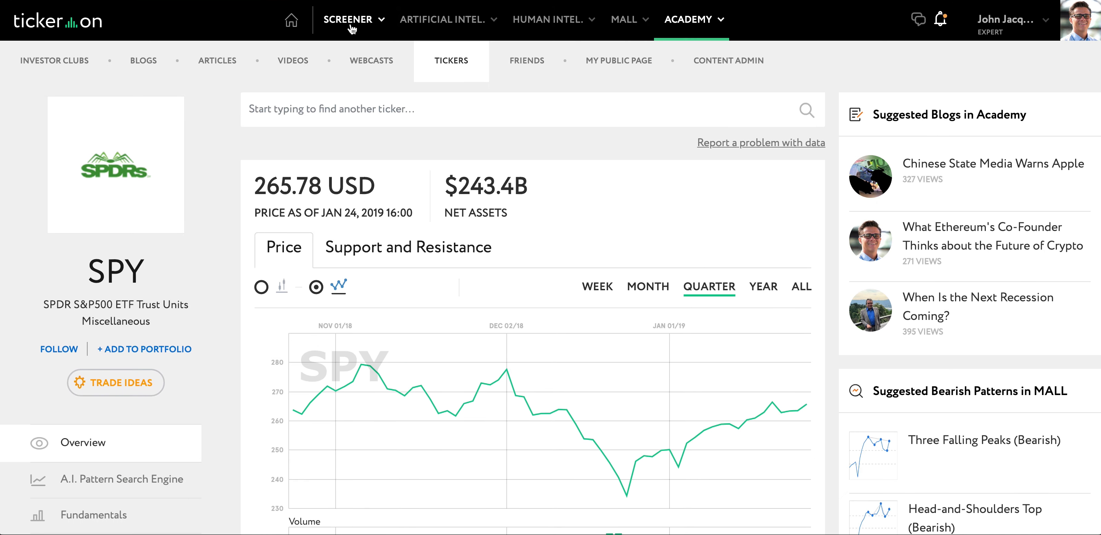
pyautogui.moveTo(355, 26)
pyautogui.click(363, 63)
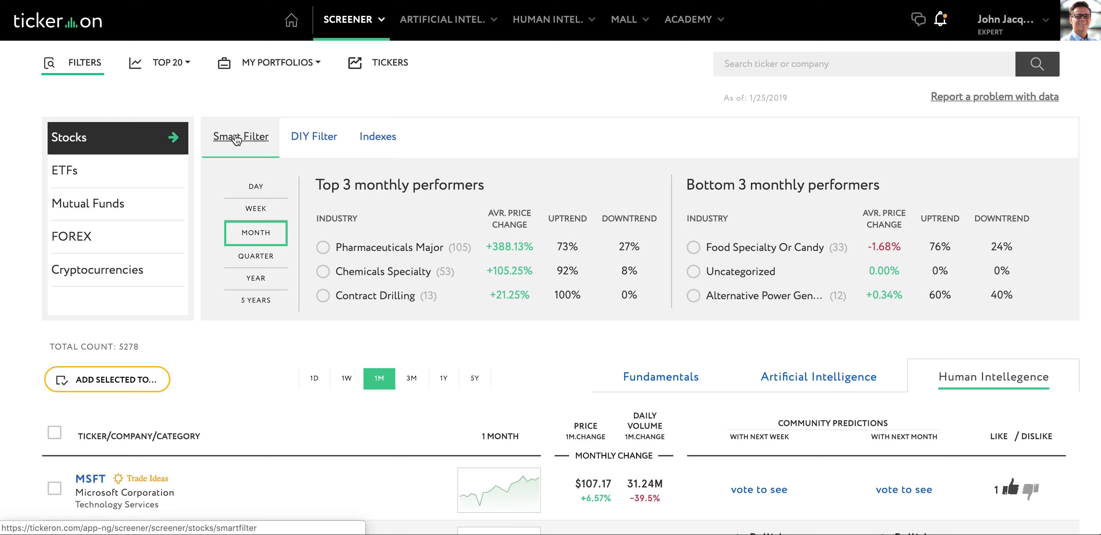
pyautogui.moveTo(375, 185); pyautogui.dragTo(613, 197)
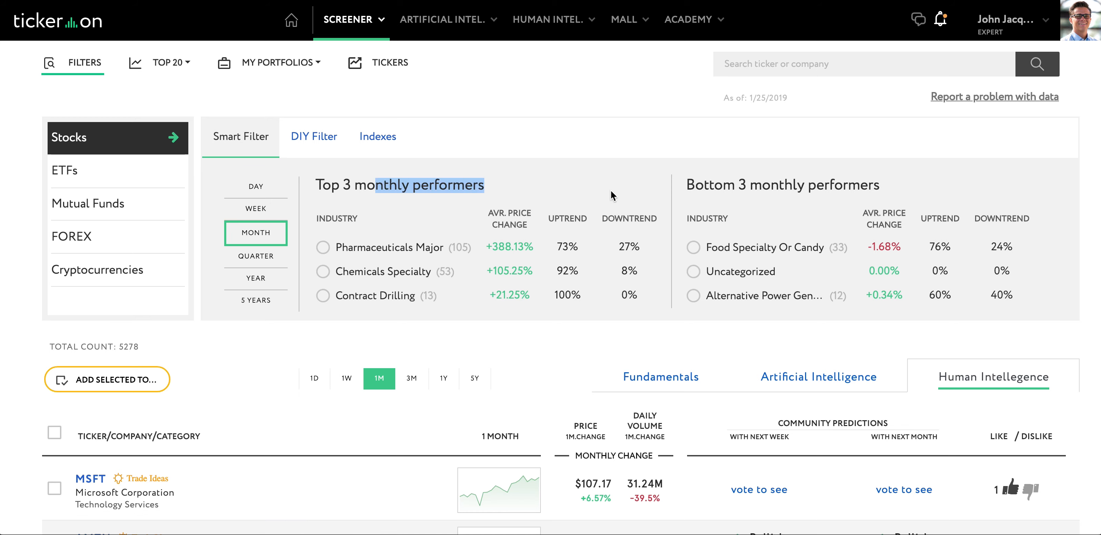
pyautogui.moveTo(715, 184); pyautogui.dragTo(937, 192)
pyautogui.click(947, 196)
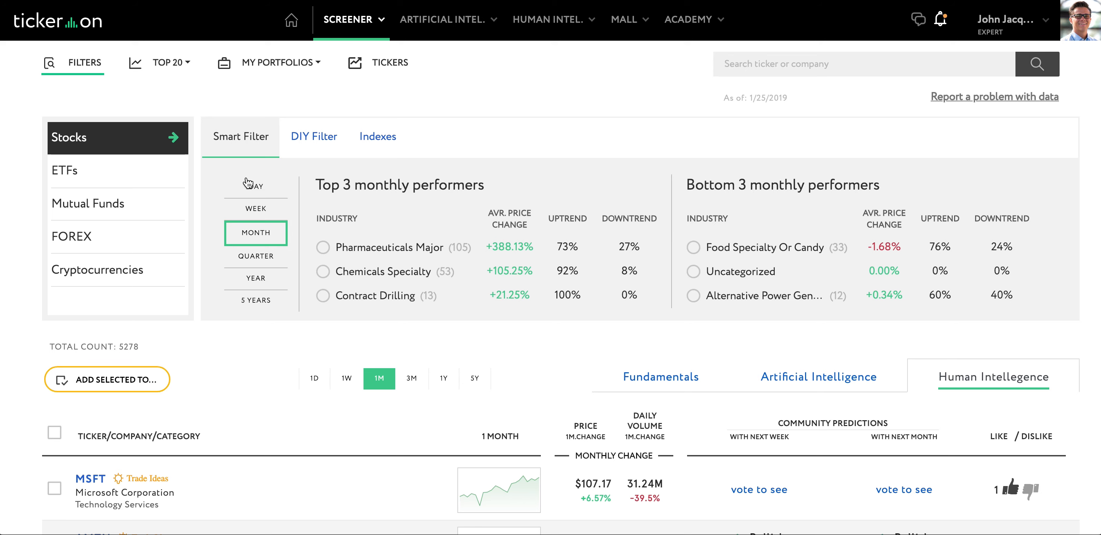
# Step: Compare the stock Smart Filter's top and bottom performers for the day, week and month periods
pyautogui.click(266, 190)
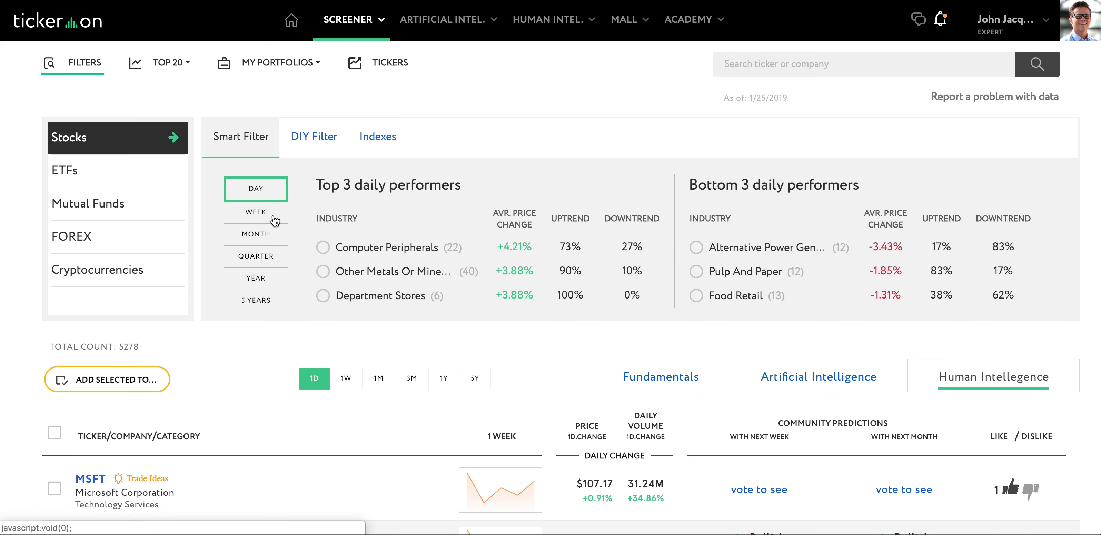
pyautogui.click(272, 220)
pyautogui.click(271, 241)
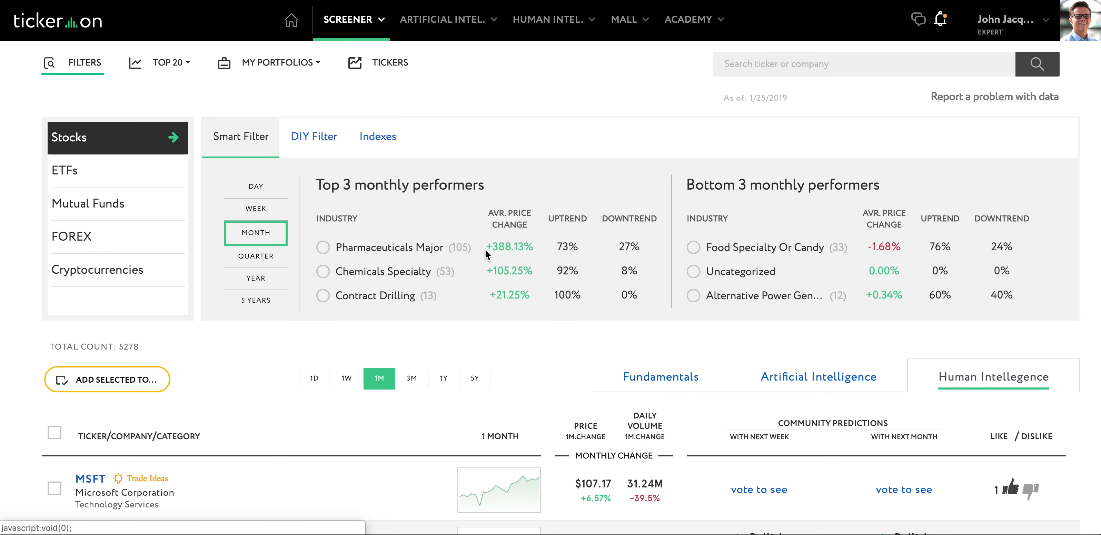
pyautogui.scroll(-1, 565, 340)
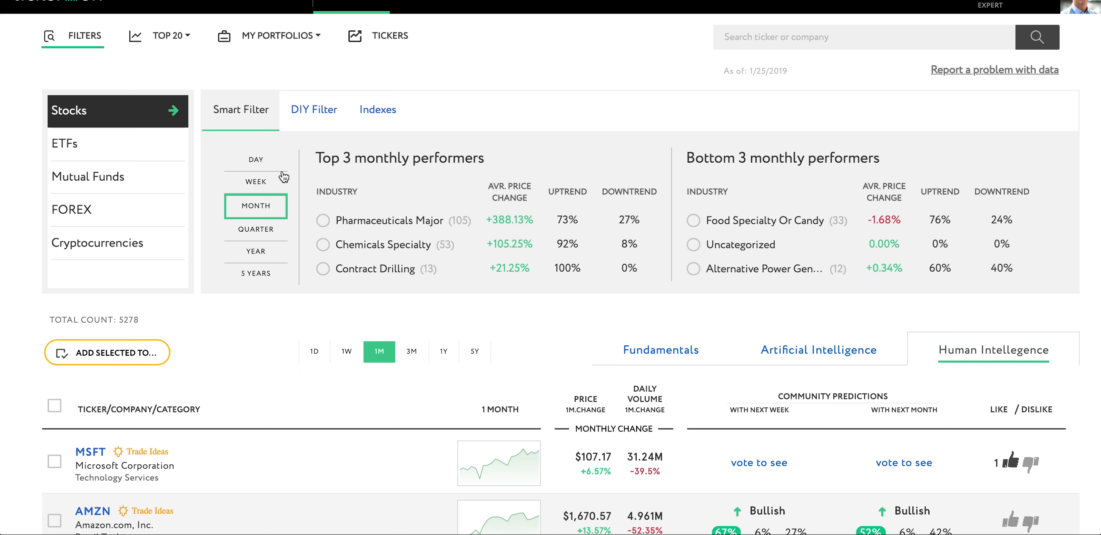
# Step: View the ETF Smart Filter's top 3 and bottom 3 performers over 5 years
pyautogui.click(91, 143)
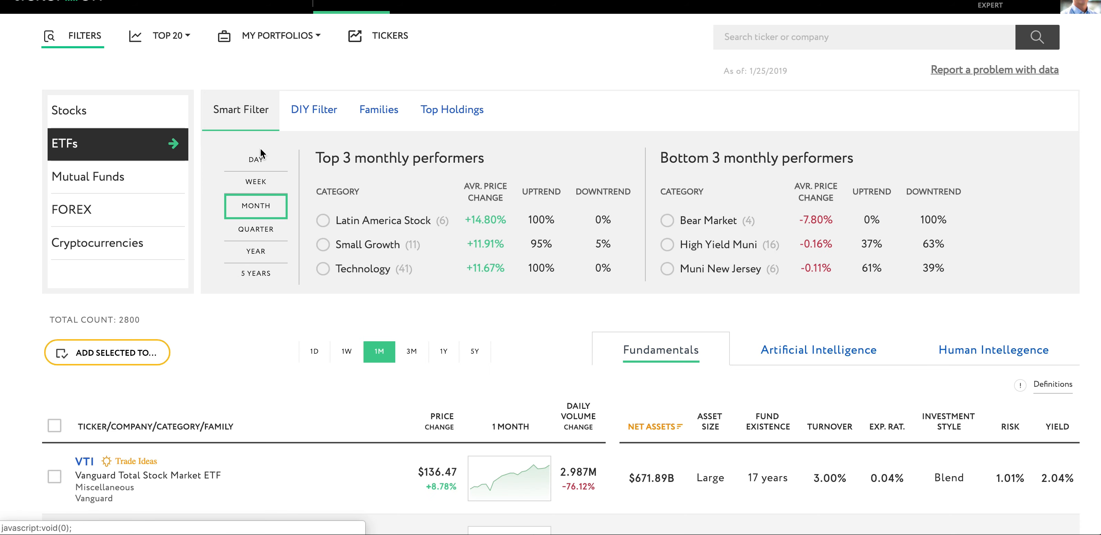
pyautogui.click(257, 276)
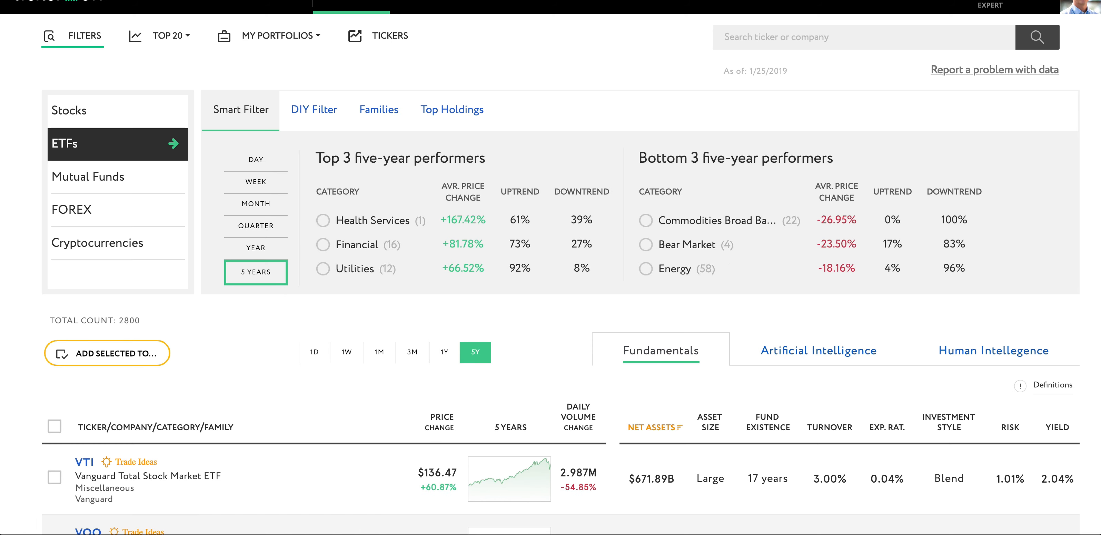
pyautogui.scroll(2, 808, 212)
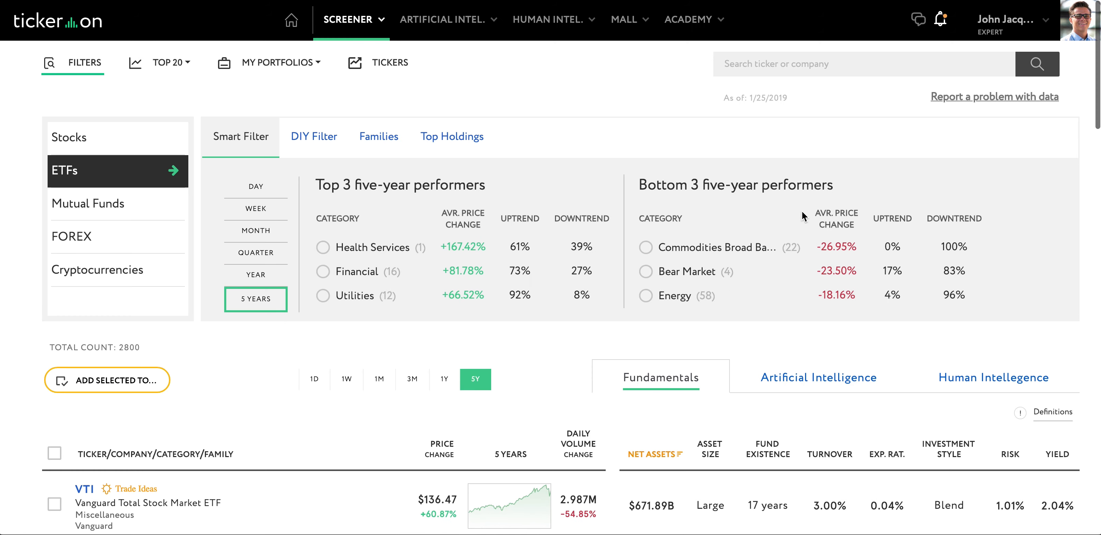
# Step: In the stocks DIY Filter by Sectors / Industries, select Finance, Communications and Consumer Services
pyautogui.click(304, 136)
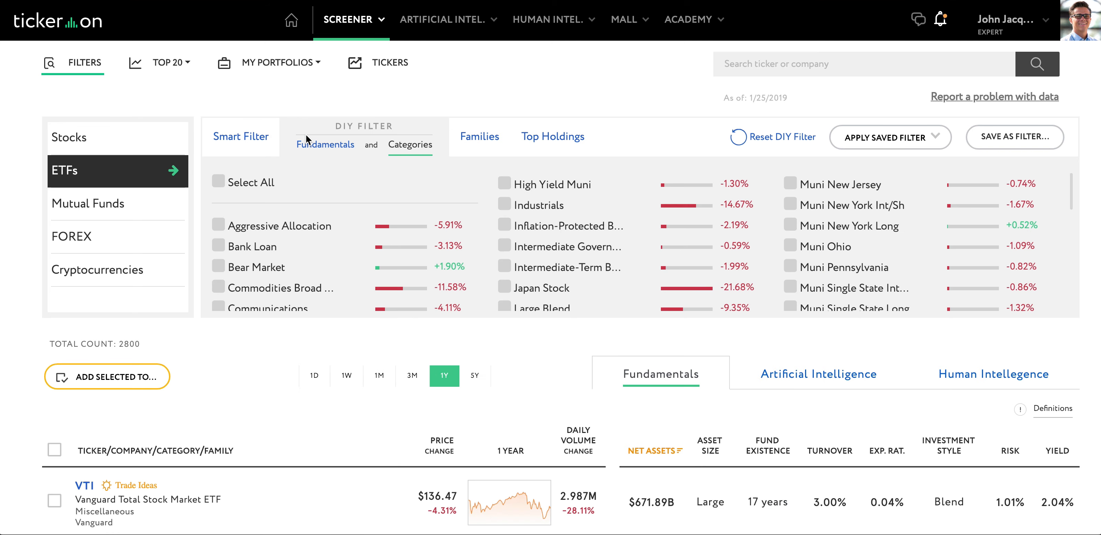
pyautogui.click(114, 144)
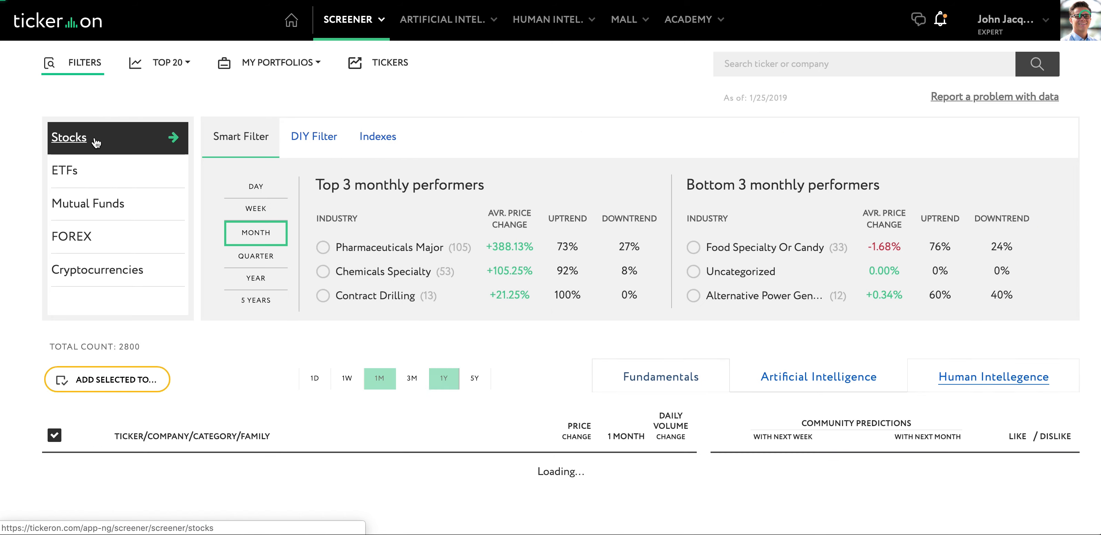
pyautogui.click(307, 137)
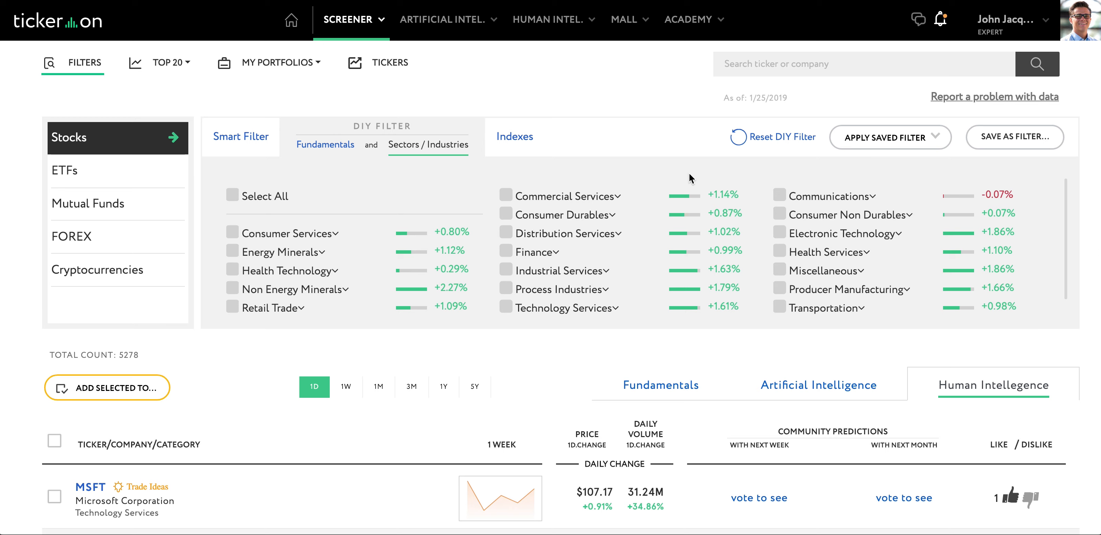
pyautogui.click(506, 253)
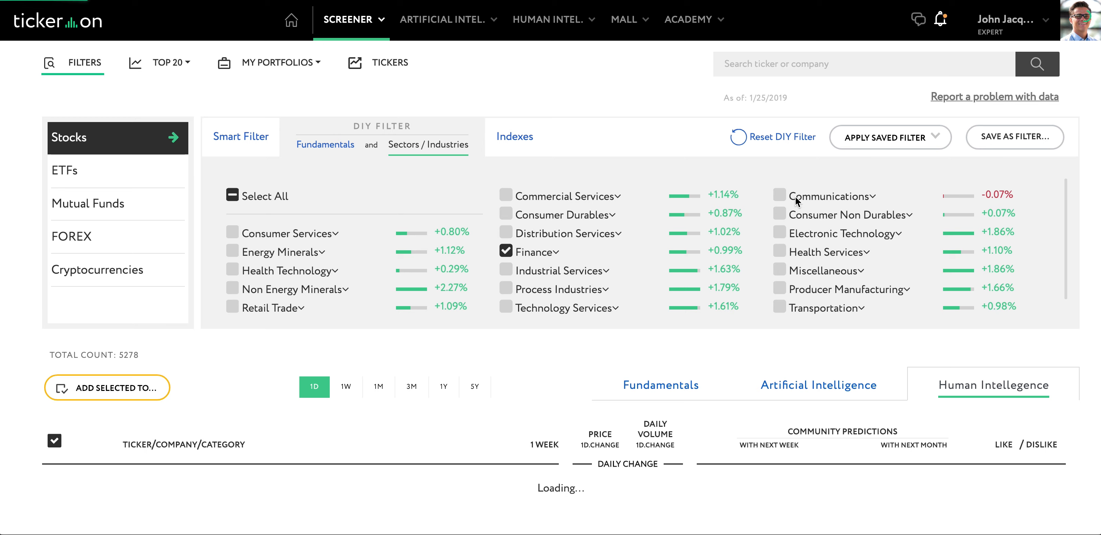
pyautogui.click(778, 198)
pyautogui.click(233, 233)
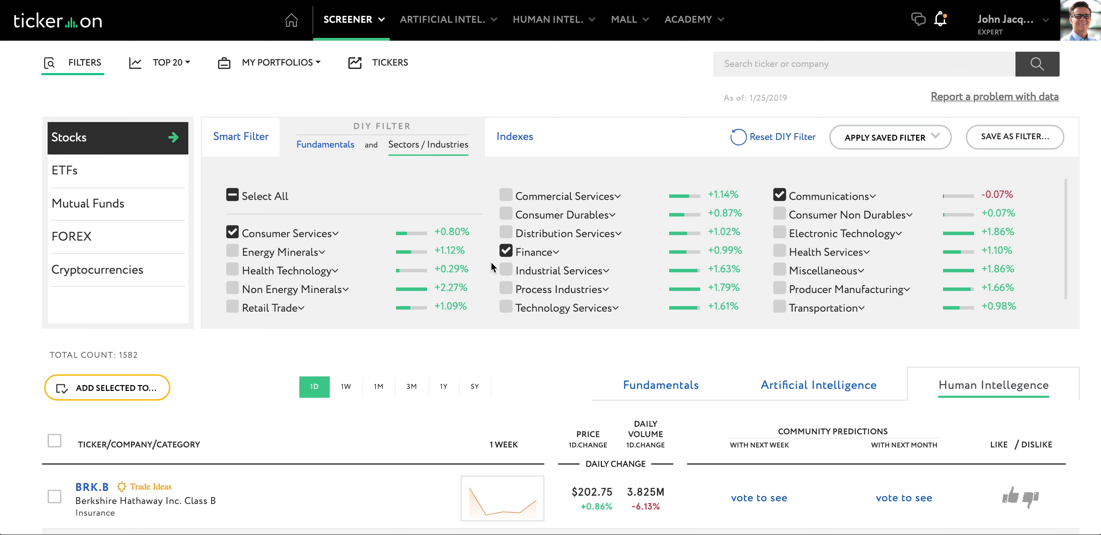
# Step: Review the filtered stocks over 1 month and 3 months, and set the performance period to 1 year
pyautogui.scroll(-1, 494, 268)
pyautogui.scroll(-4, 566, 454)
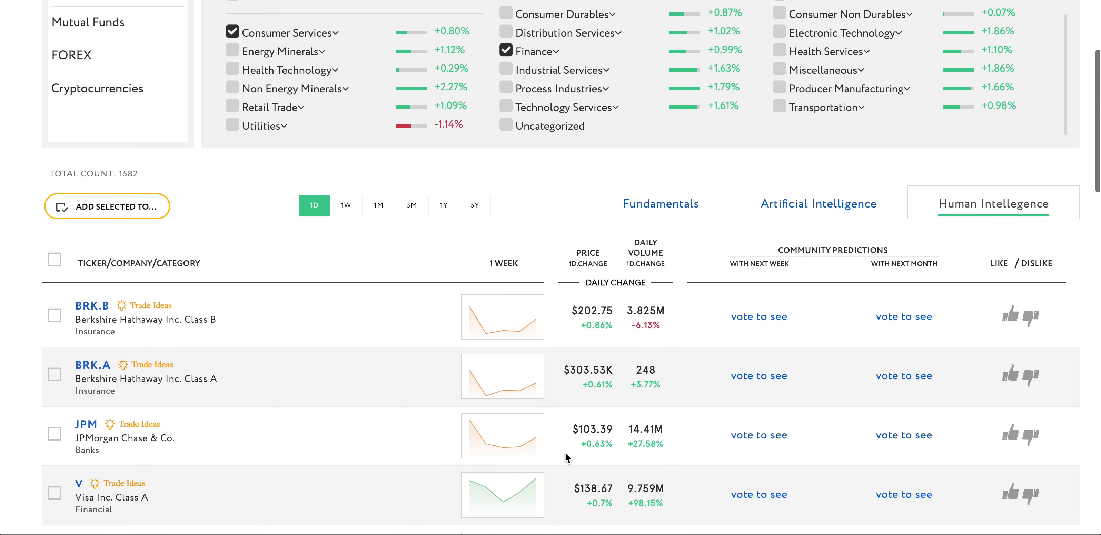
pyautogui.scroll(-4, 565, 452)
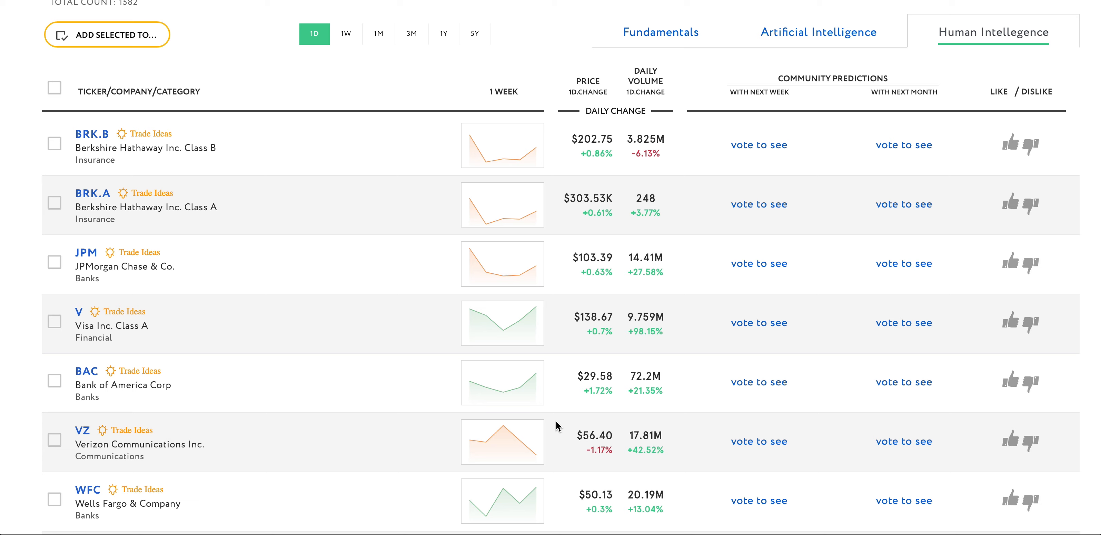
pyautogui.click(380, 34)
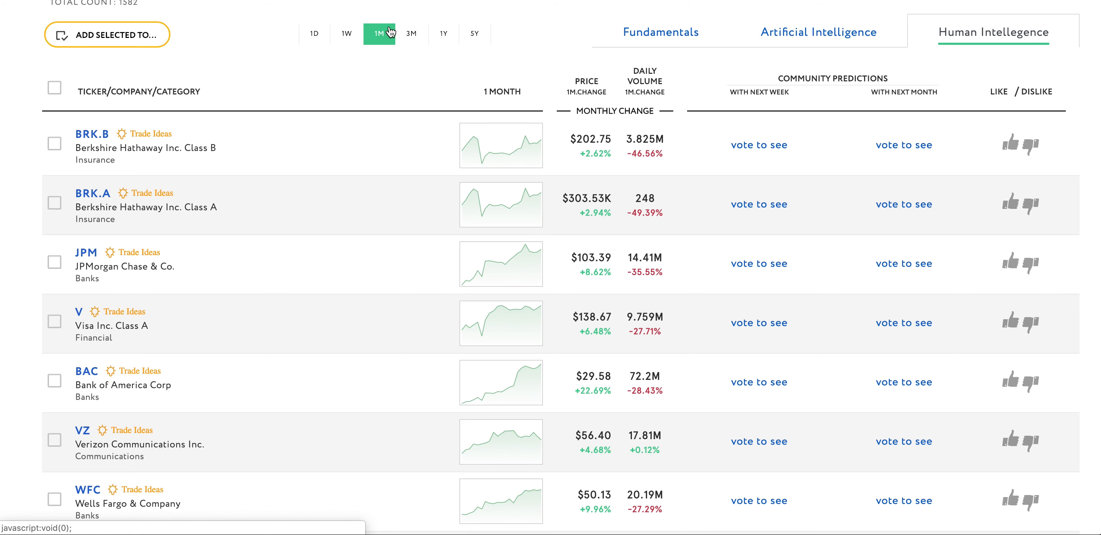
pyautogui.click(412, 34)
pyautogui.click(444, 34)
# Step: Open the Fundamentals criteria of the stocks DIY Filter and look through the Volume options
pyautogui.scroll(8, 614, 162)
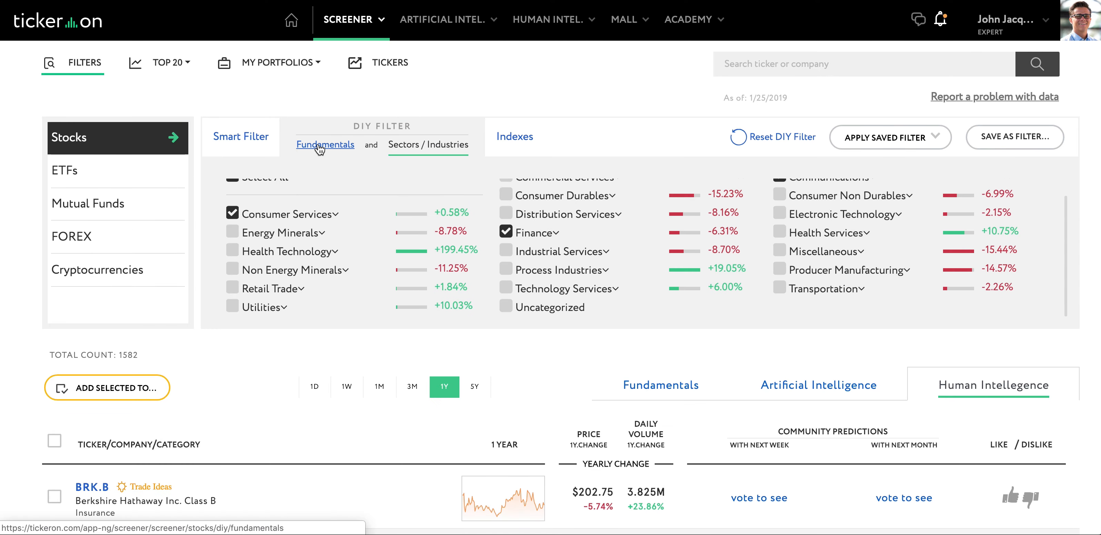
pyautogui.click(320, 146)
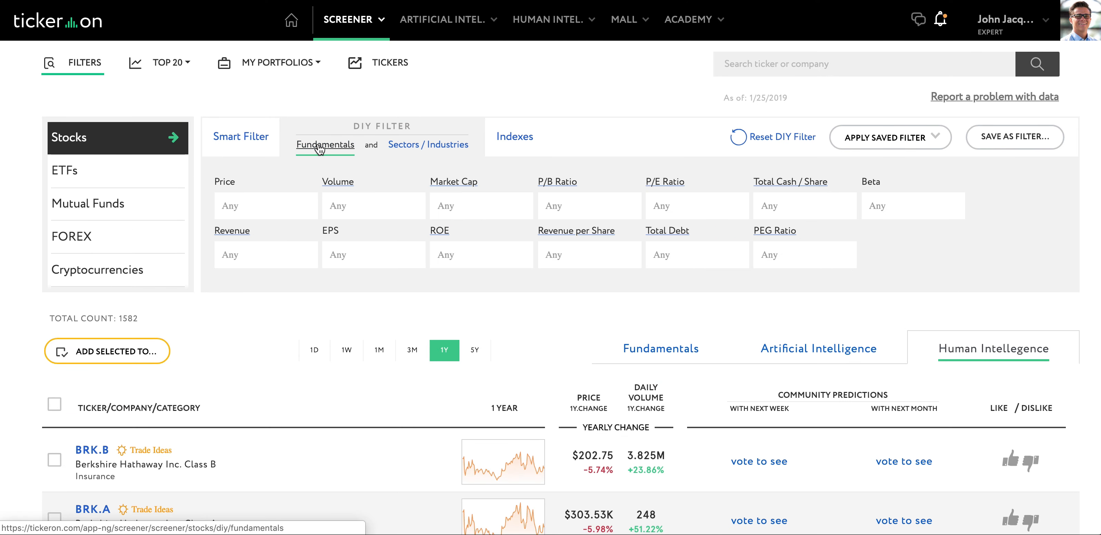
pyautogui.click(332, 209)
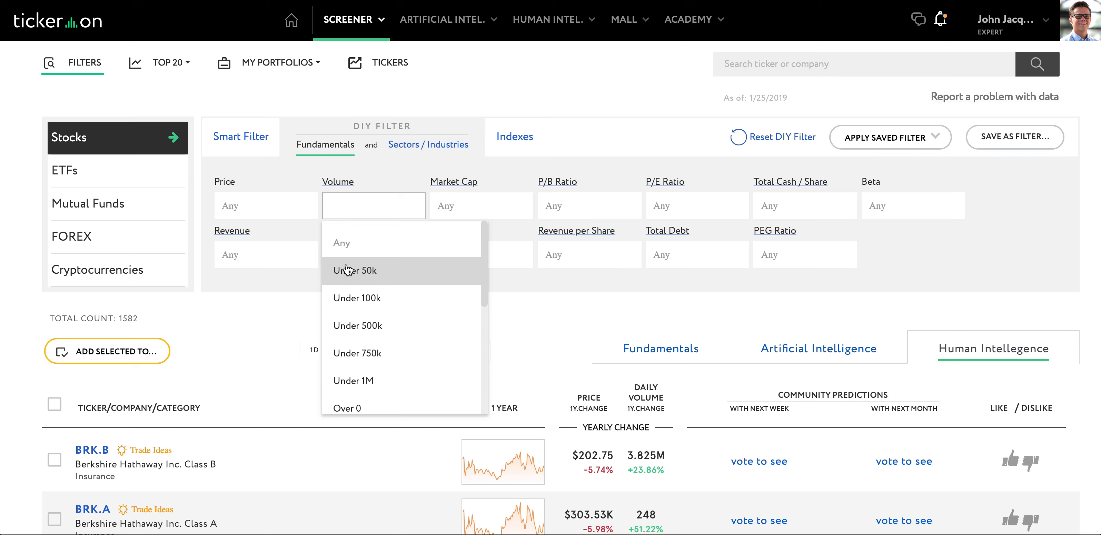
pyautogui.scroll(-3, 349, 296)
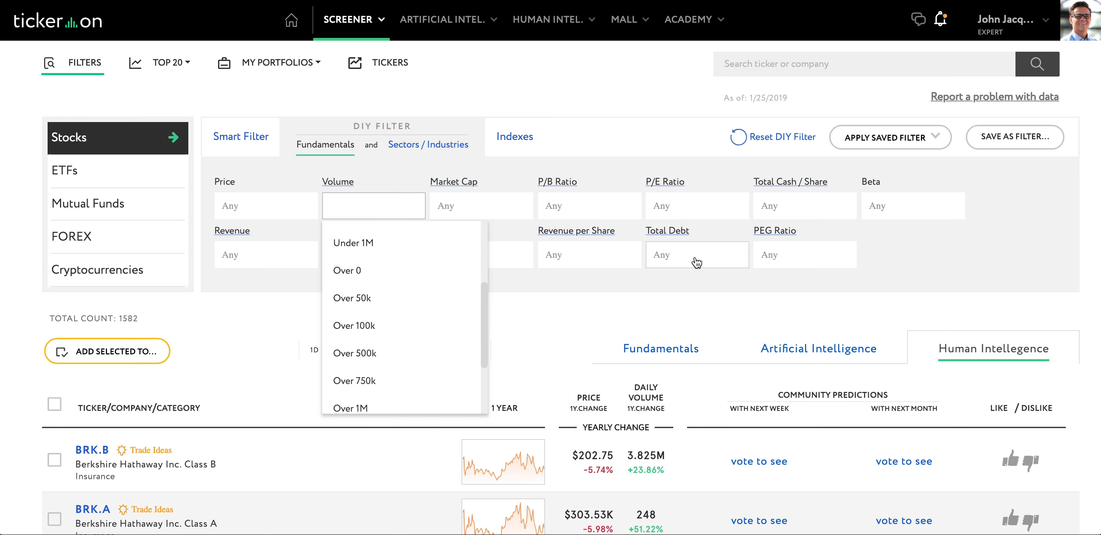
# Step: Filter the stocks by fundamentals with Market Cap $2B - $10B and P/E Ratio Under 30
pyautogui.click(660, 318)
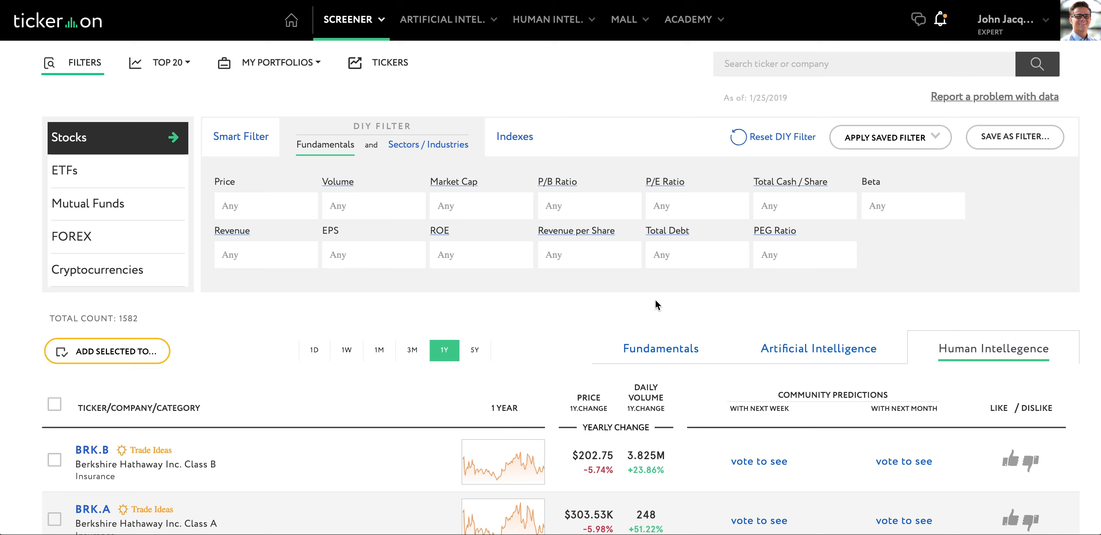
pyautogui.click(481, 214)
pyautogui.click(476, 326)
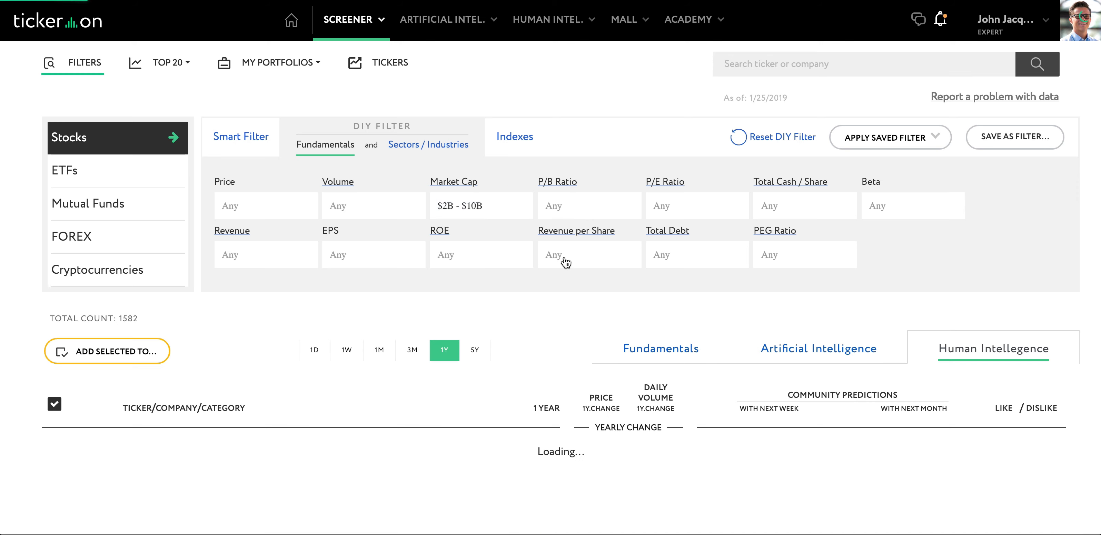
pyautogui.click(650, 199)
pyautogui.scroll(-3, 706, 291)
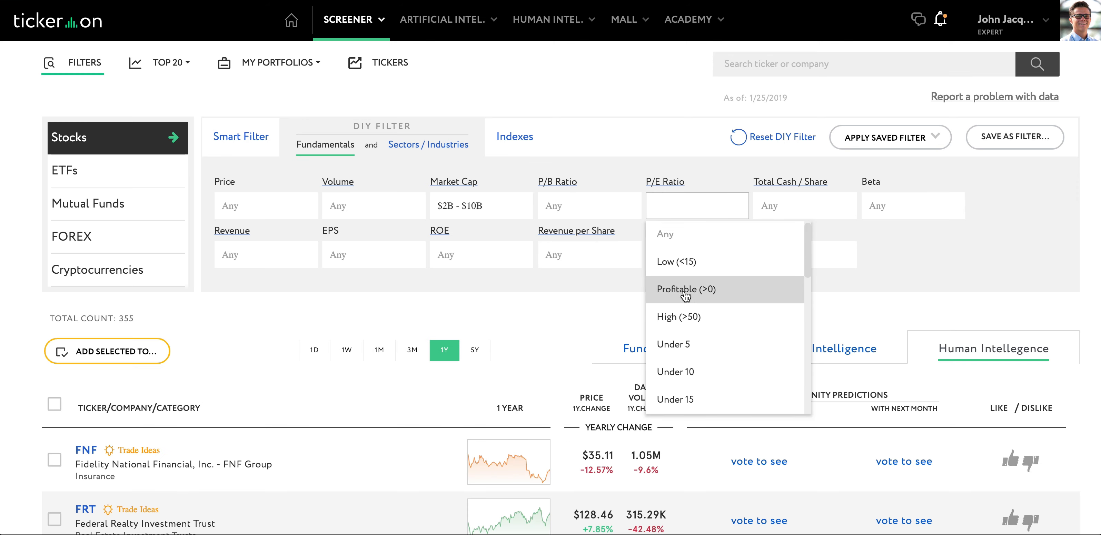
pyautogui.scroll(-2, 686, 295)
pyautogui.click(689, 302)
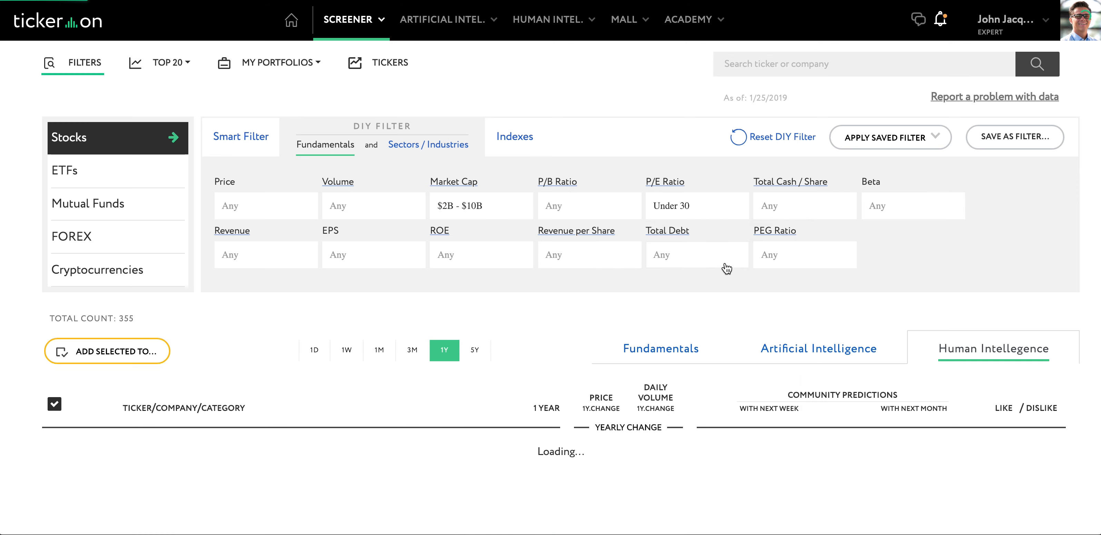
# Step: Limit Total Debt to Low (<$100M) and review the stocks that match all criteria
pyautogui.click(715, 255)
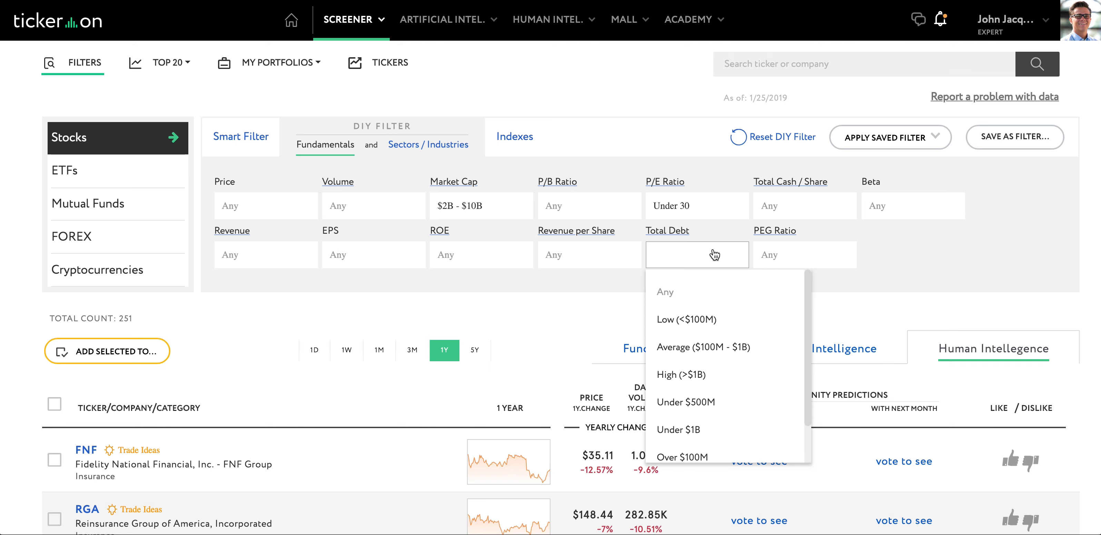
pyautogui.click(706, 321)
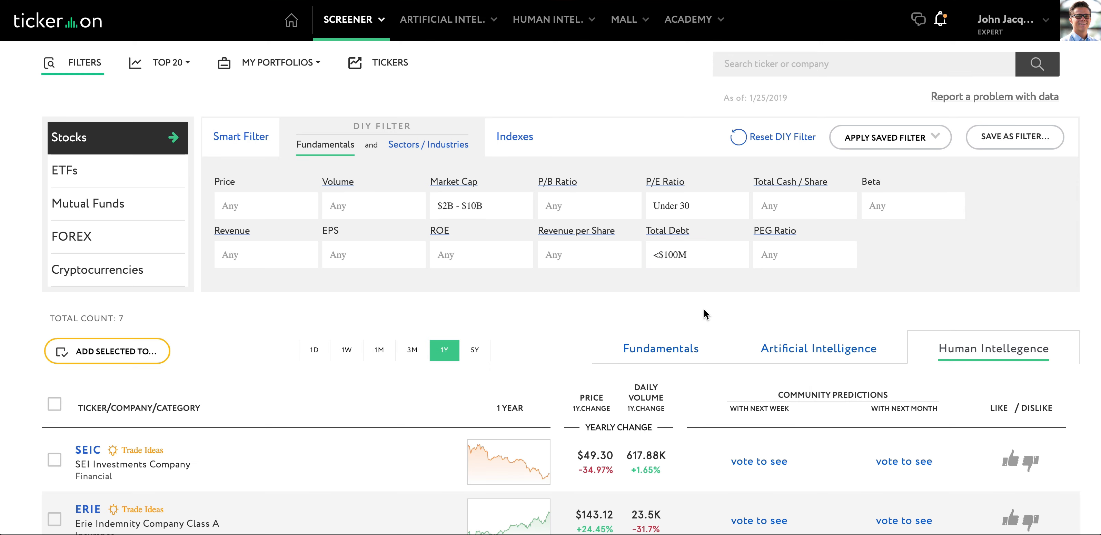
pyautogui.scroll(-5, 703, 314)
pyautogui.scroll(-1, 693, 301)
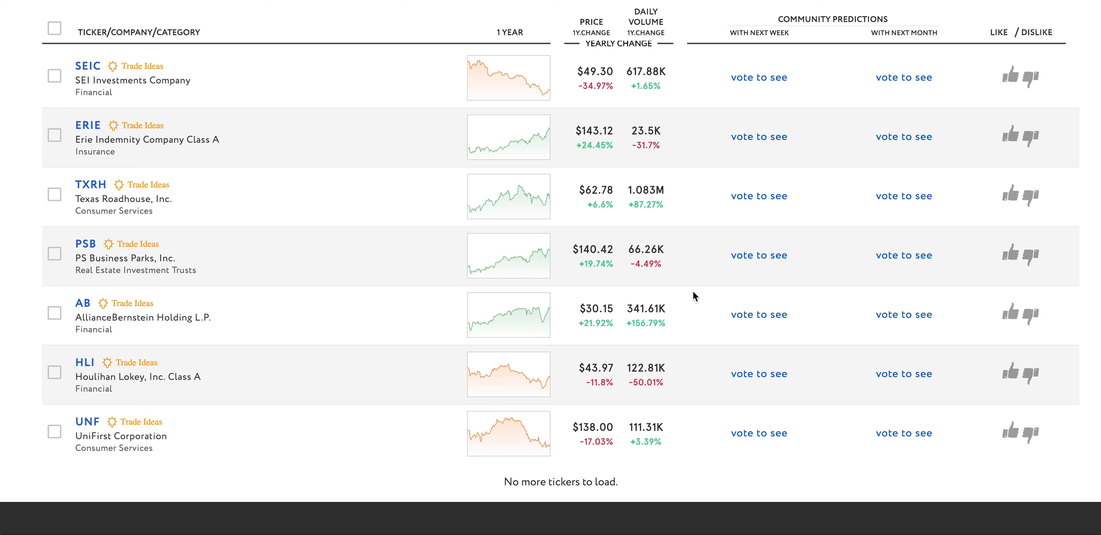
pyautogui.scroll(6, 692, 292)
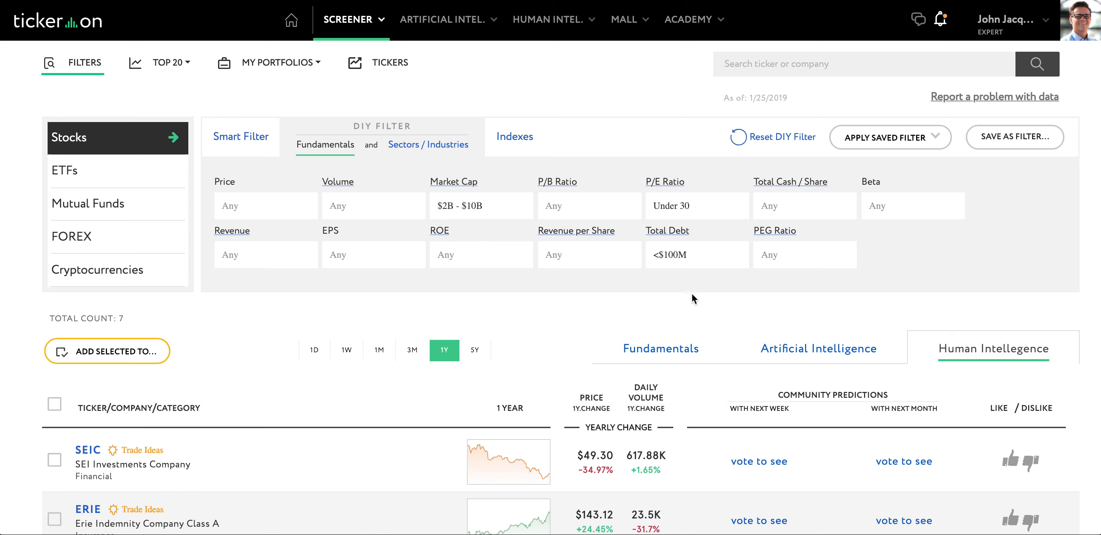
# Step: Reset the DIY Filter and look through the yearly Fundamentals data for the full stock list
pyautogui.click(774, 139)
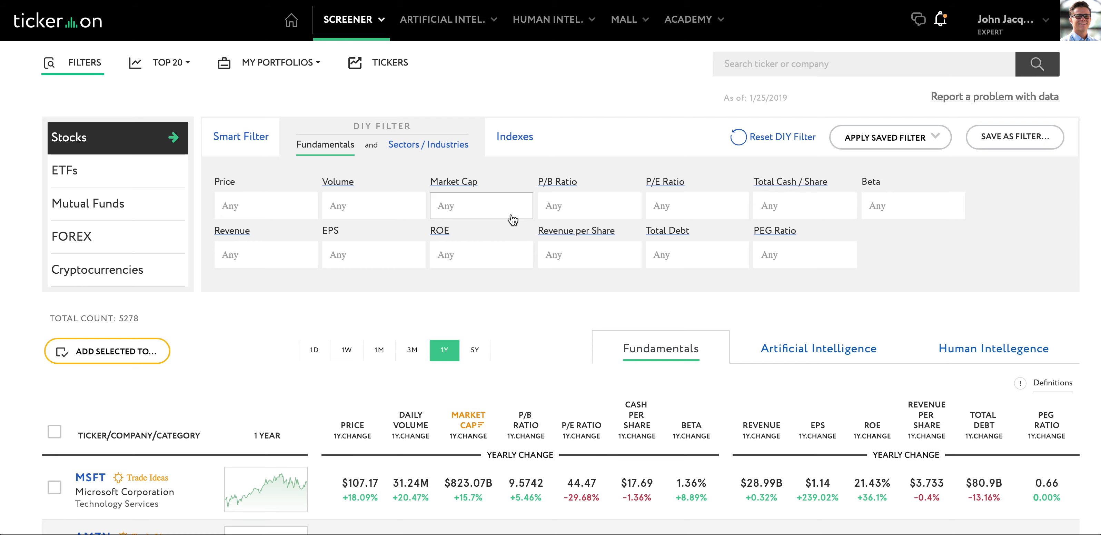
pyautogui.scroll(-5, 519, 196)
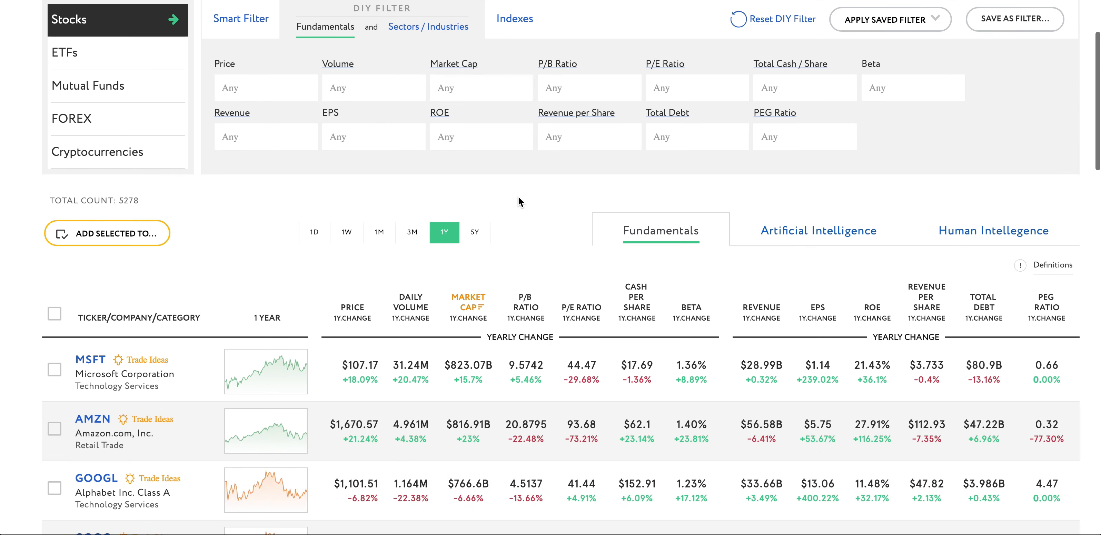
pyautogui.scroll(-5, 518, 198)
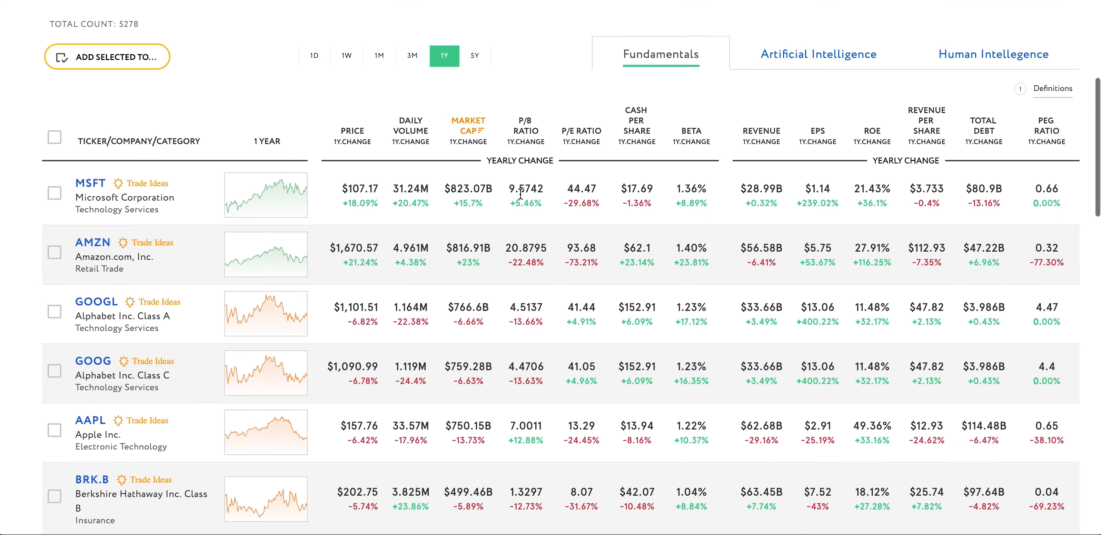
pyautogui.scroll(-5, 668, 202)
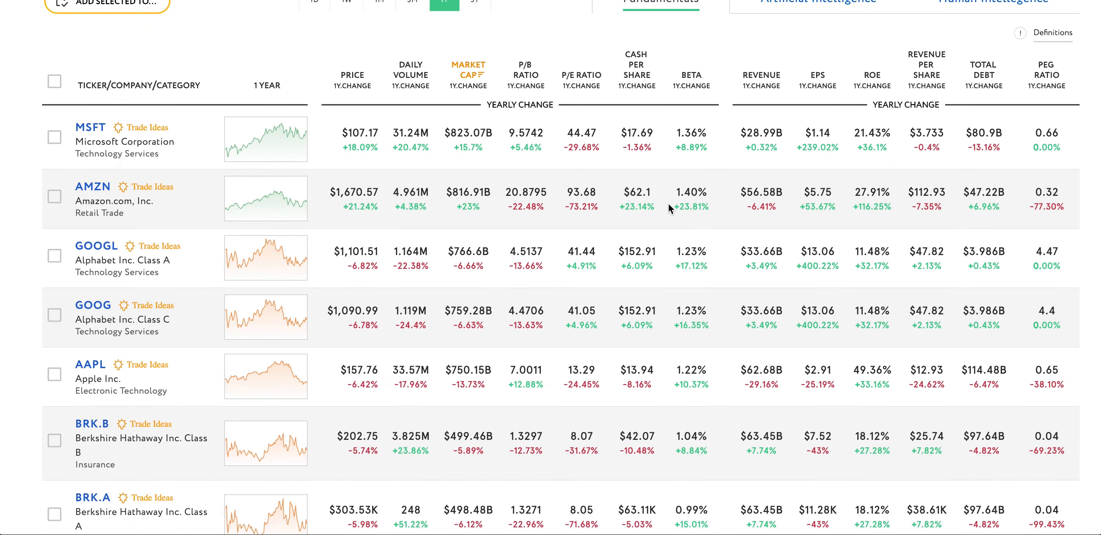
pyautogui.scroll(2, 669, 205)
pyautogui.scroll(1, 669, 208)
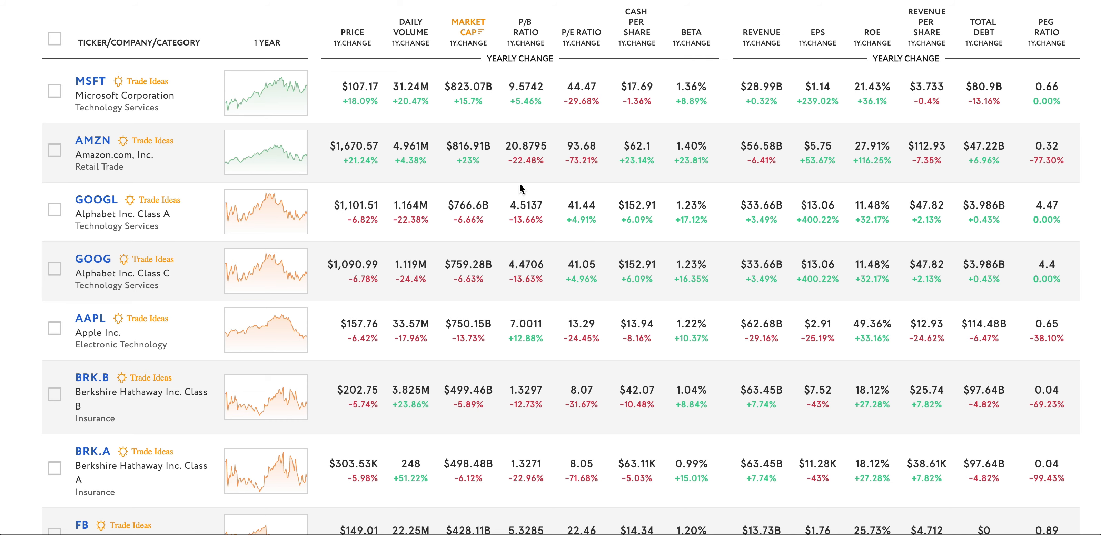
pyautogui.scroll(2, 520, 187)
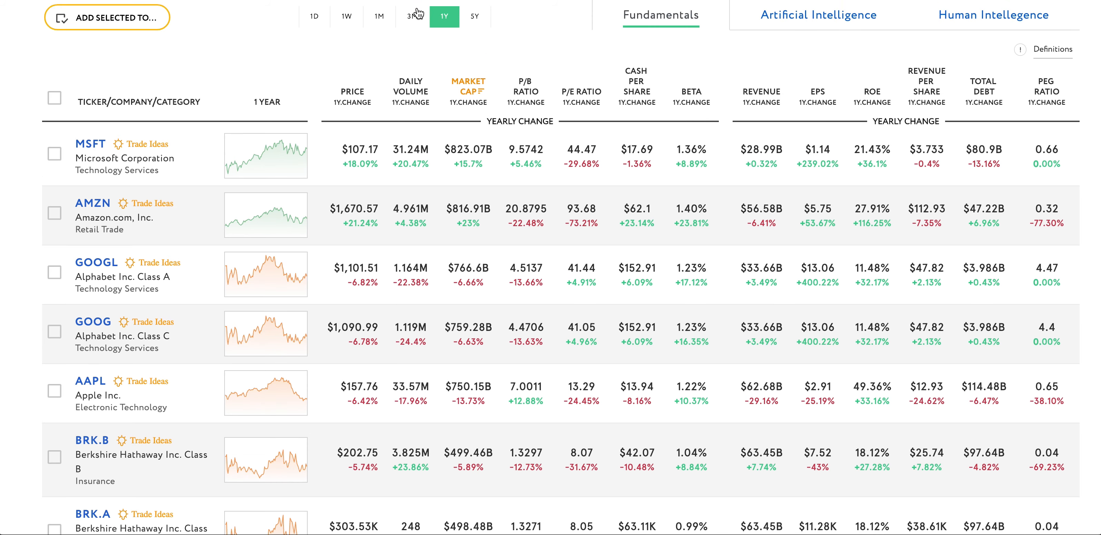
# Step: Compare the stocks' fundamentals over shorter periods, including 1 week, and leave the performance period at 1 month
pyautogui.click(417, 14)
pyautogui.click(381, 17)
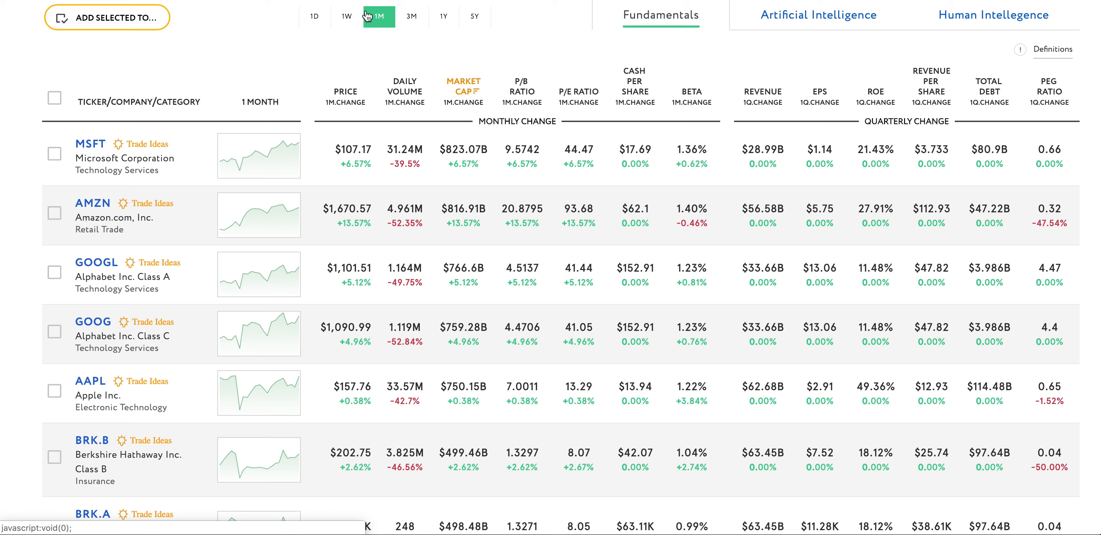
pyautogui.click(354, 21)
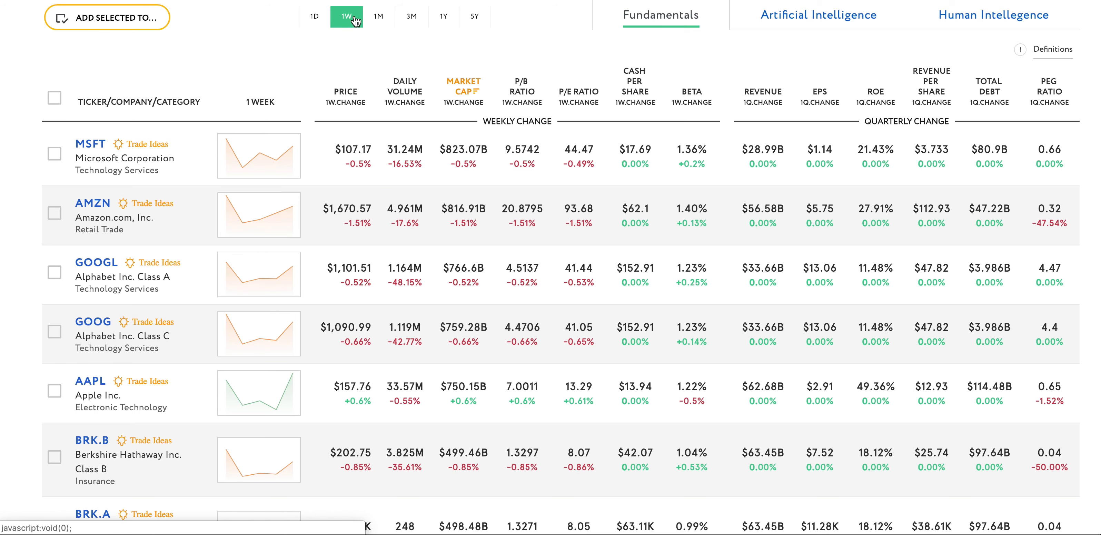
pyautogui.click(377, 26)
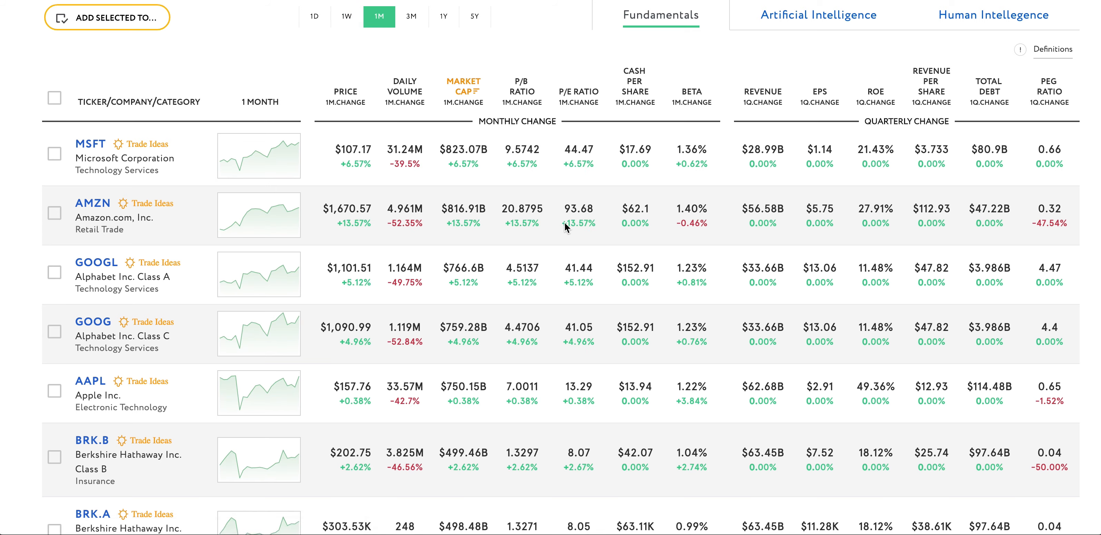
pyautogui.moveTo(562, 223); pyautogui.dragTo(588, 223)
pyautogui.click(595, 225)
# Step: View the Artificial Intelligence predictions for the stocks, followed by the Human Intelligence community predictions
pyautogui.scroll(8, 597, 232)
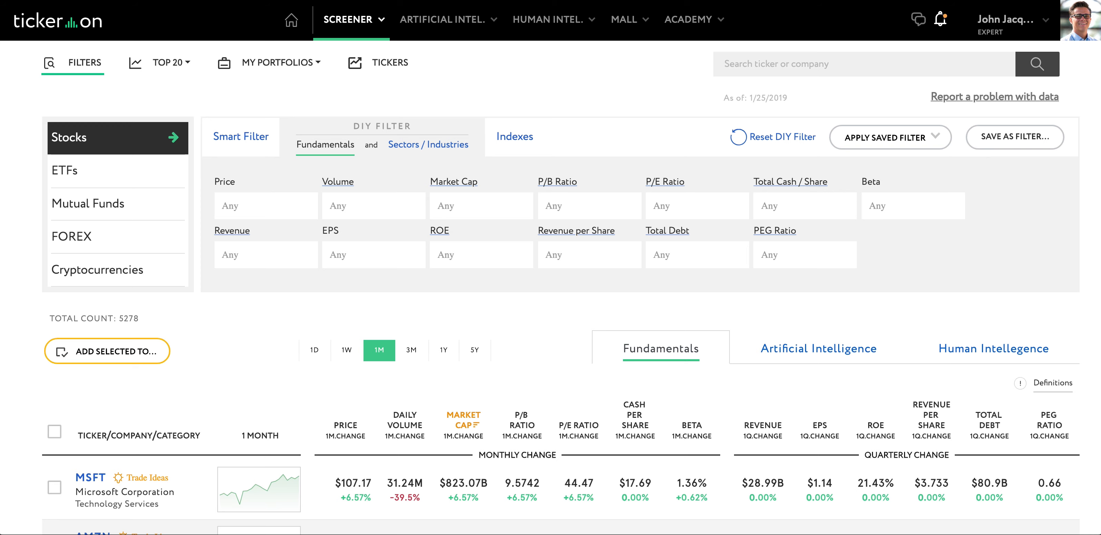
pyautogui.scroll(-6, 727, 256)
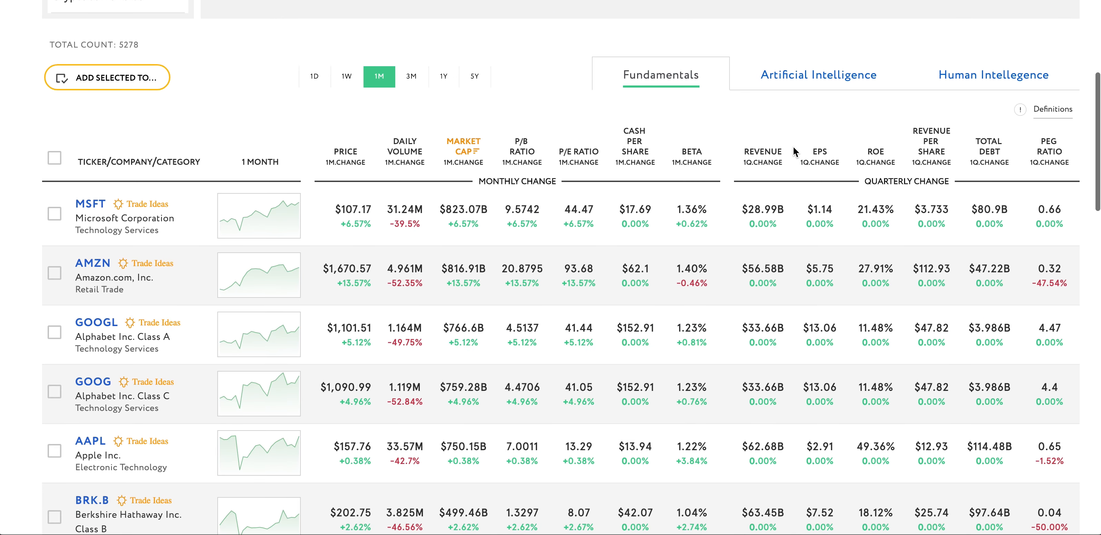
pyautogui.click(838, 75)
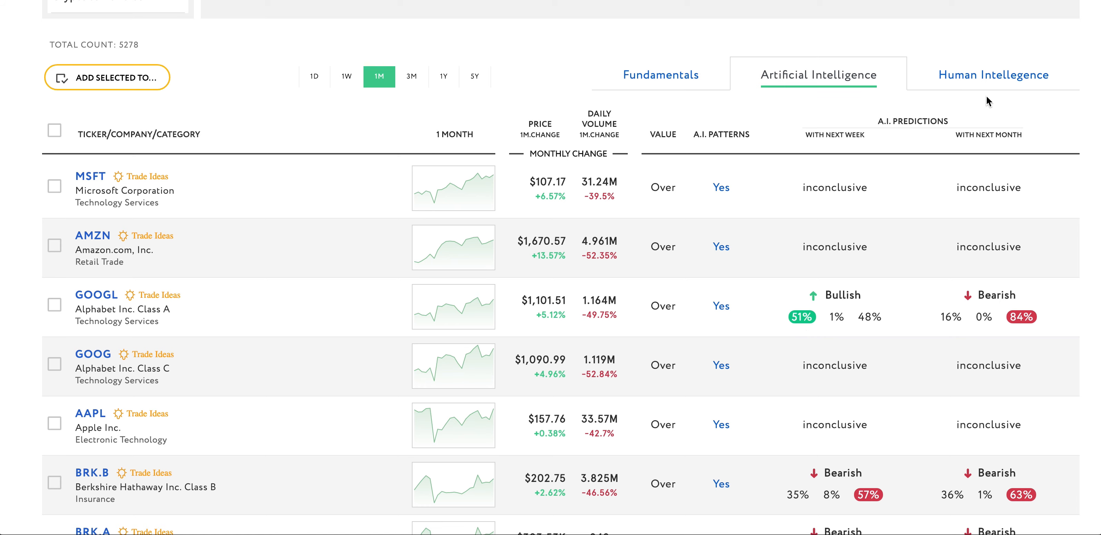
pyautogui.click(983, 80)
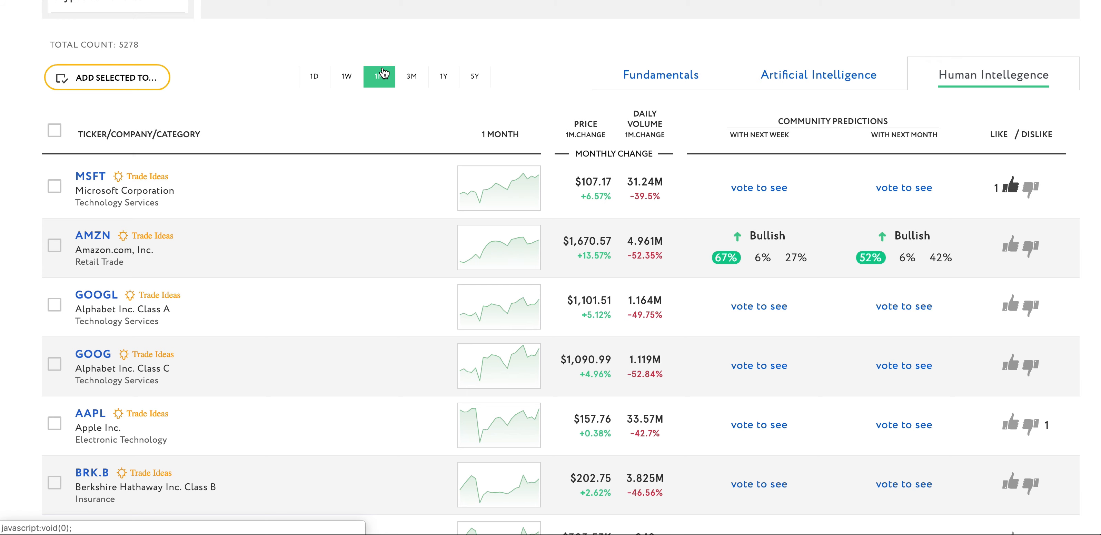
# Step: Vote Bullish (greater +4%) with High confidence on GOOGL's community prediction for the next month
pyautogui.scroll(-3, 383, 72)
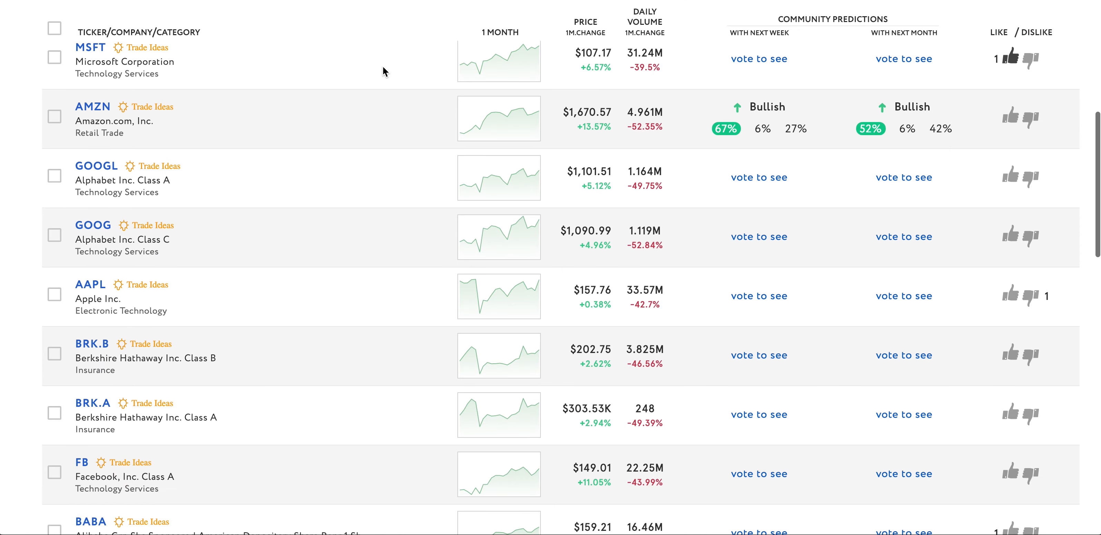
pyautogui.click(105, 166)
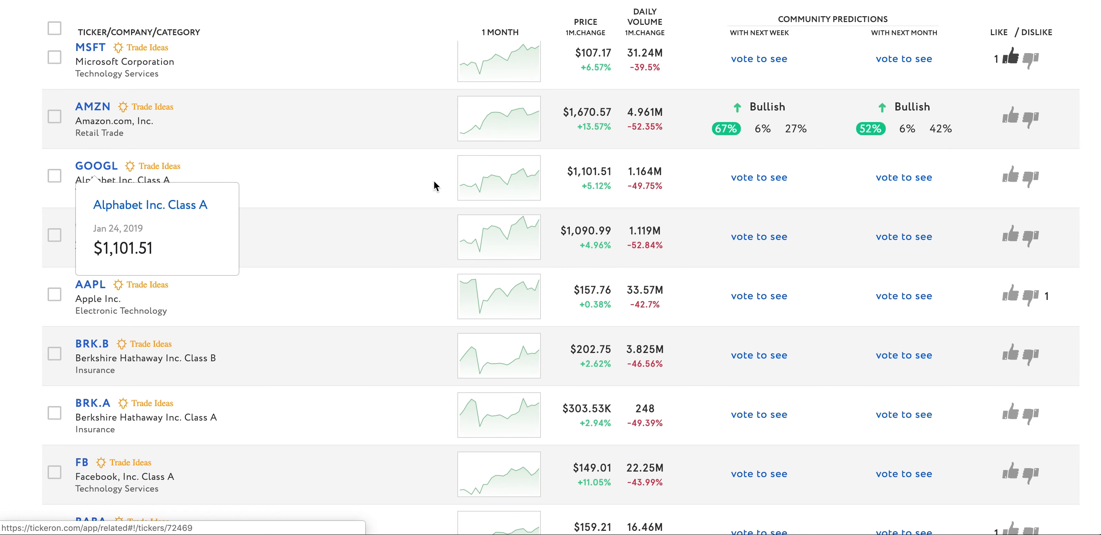
pyautogui.click(906, 178)
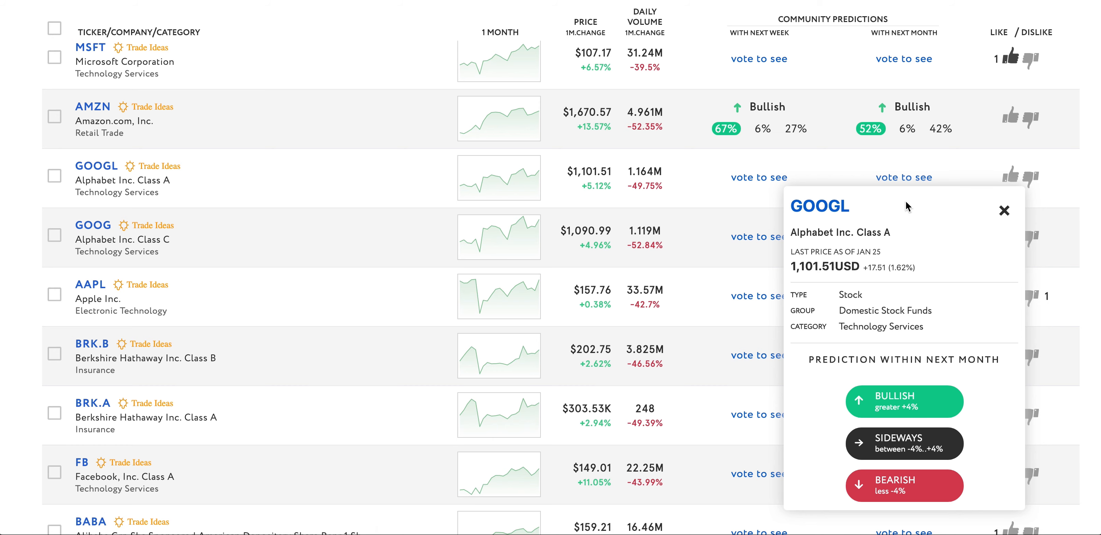
pyautogui.moveTo(897, 404)
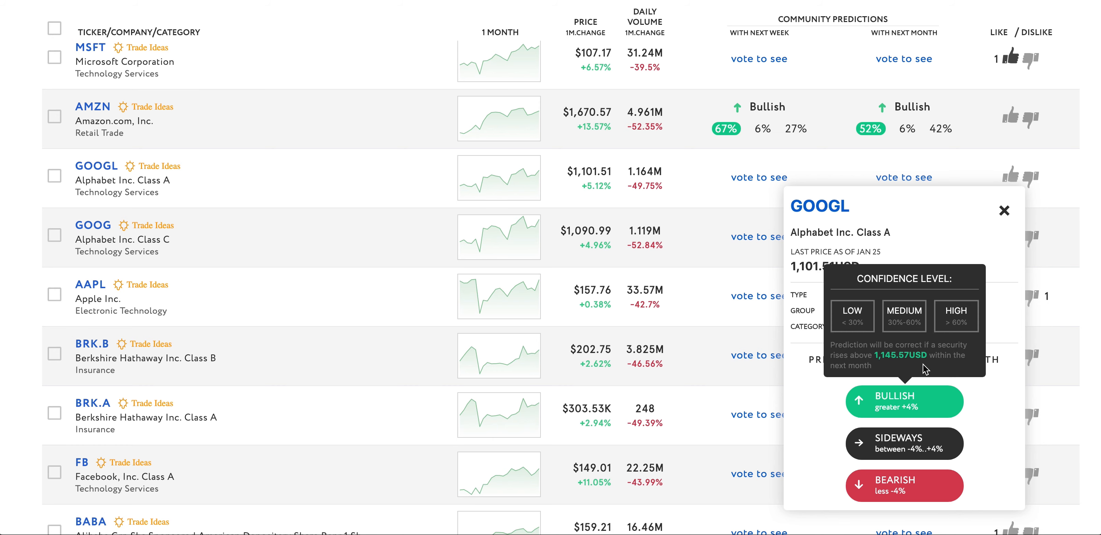
pyautogui.click(962, 330)
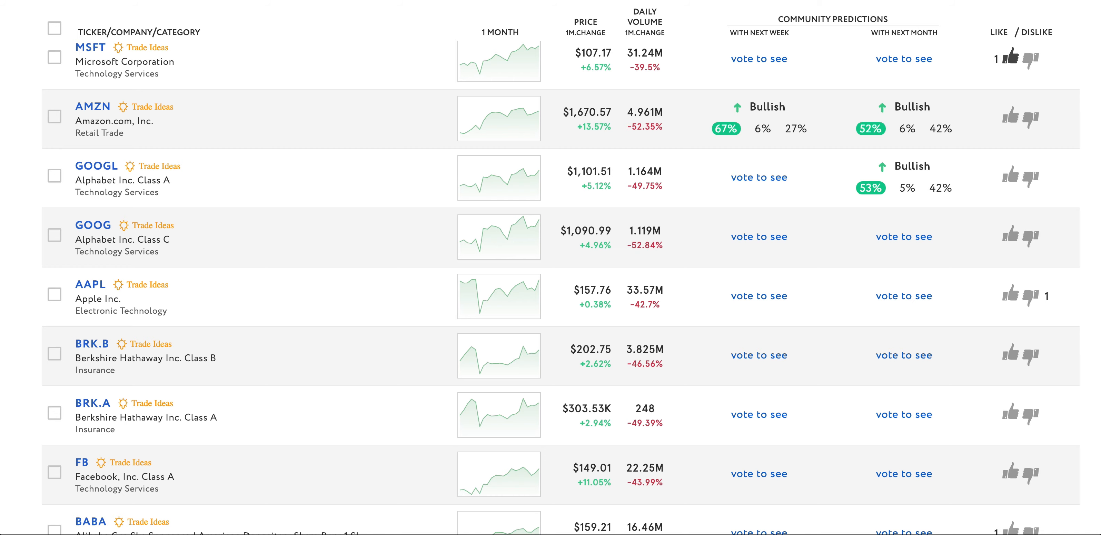
# Step: Search for the ticker AAPL and show the results for Apple Inc
pyautogui.scroll(5, 837, 251)
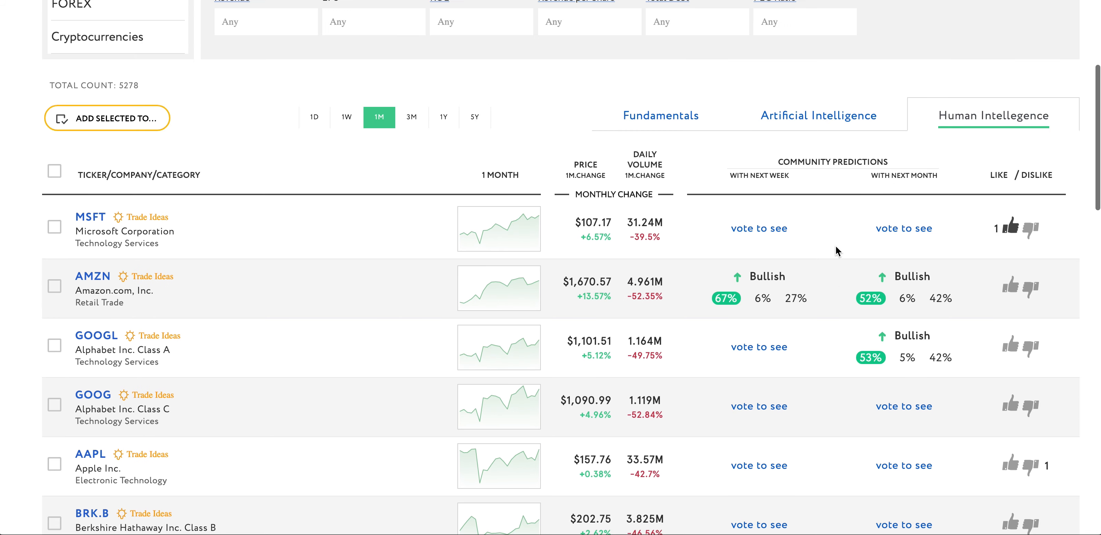
pyautogui.scroll(5, 837, 251)
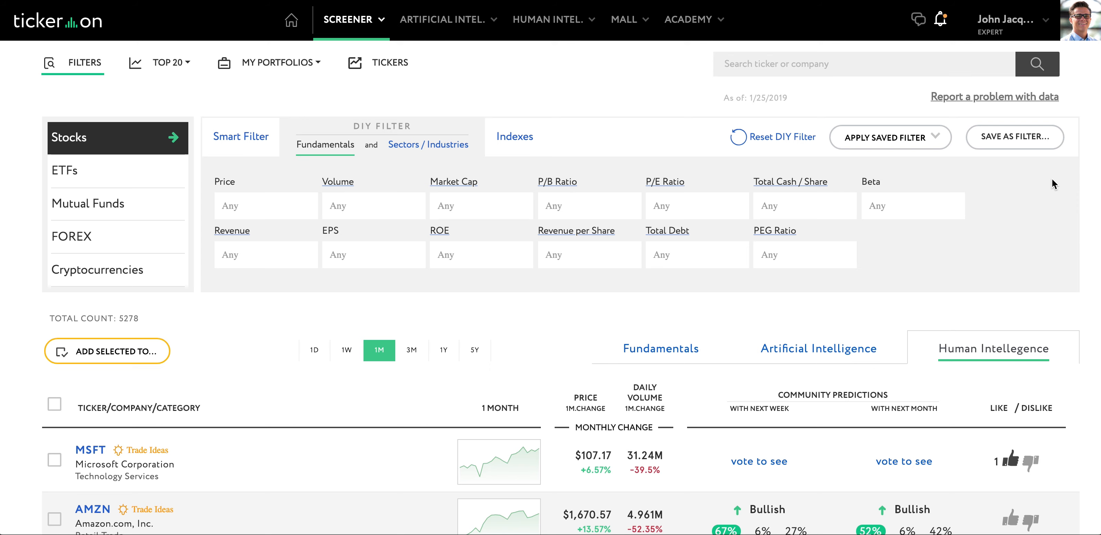
pyautogui.click(889, 64)
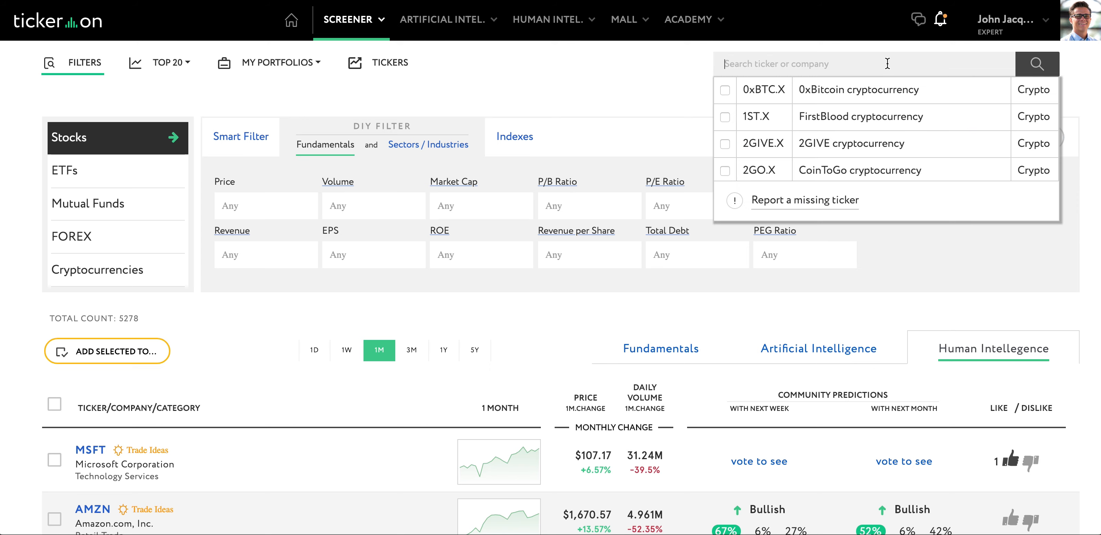
pyautogui.write('aap')
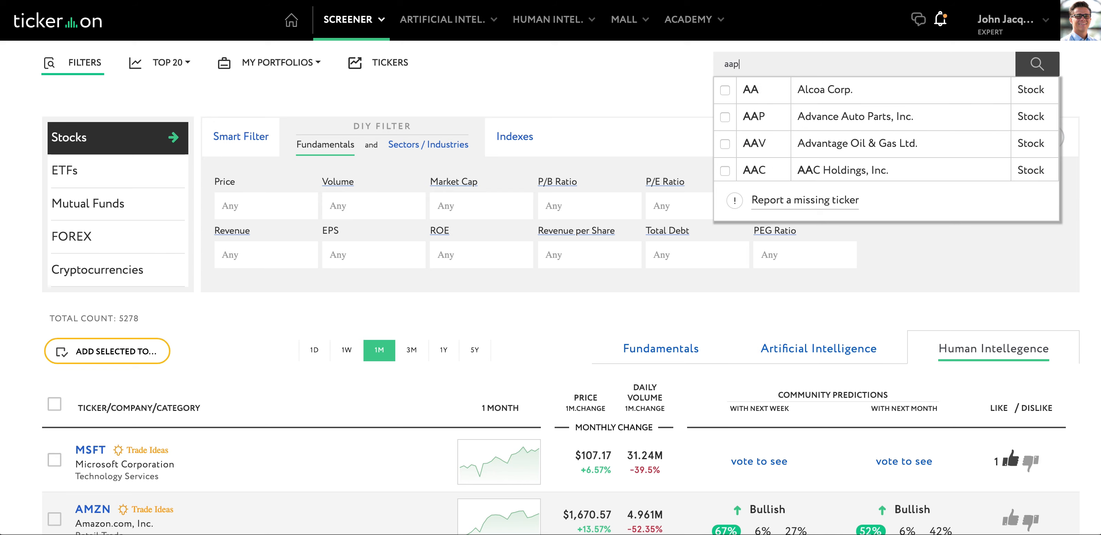
pyautogui.write('l')
pyautogui.click(873, 90)
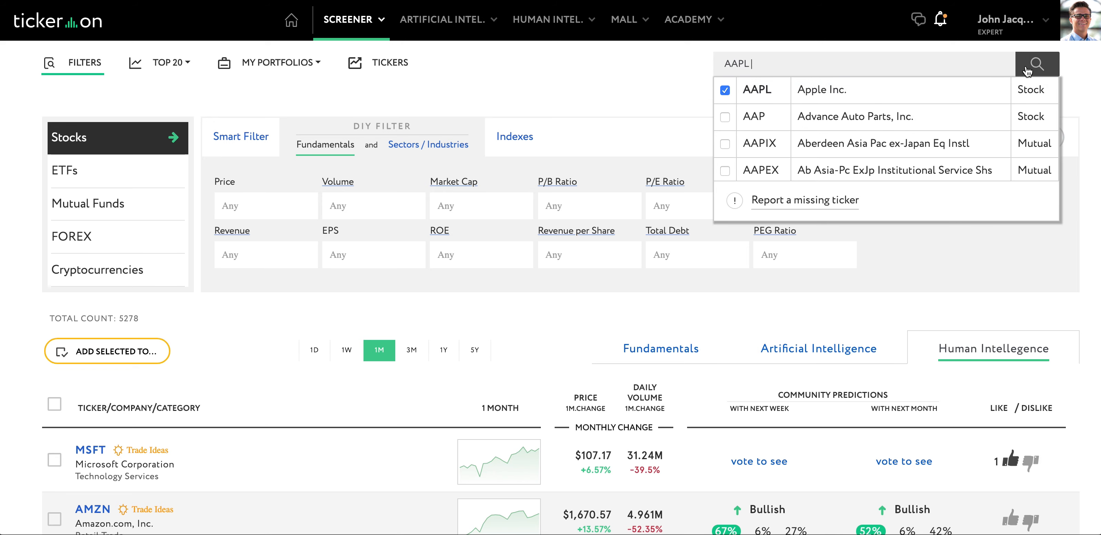
pyautogui.click(1029, 71)
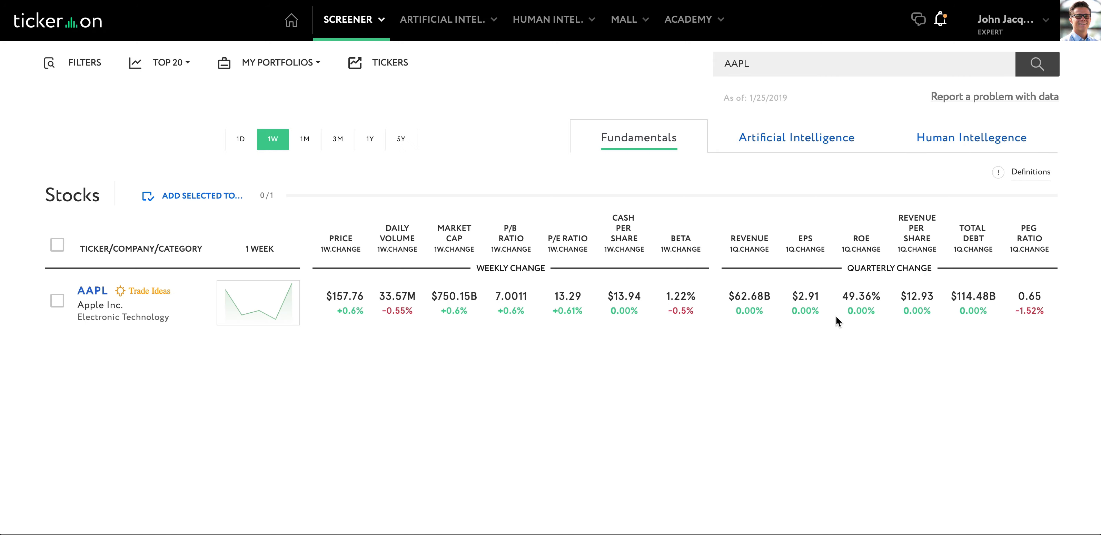
# Step: Review Apple's fundamentals in the search results and return to the stocks DIY Filter
pyautogui.scroll(-4, 789, 334)
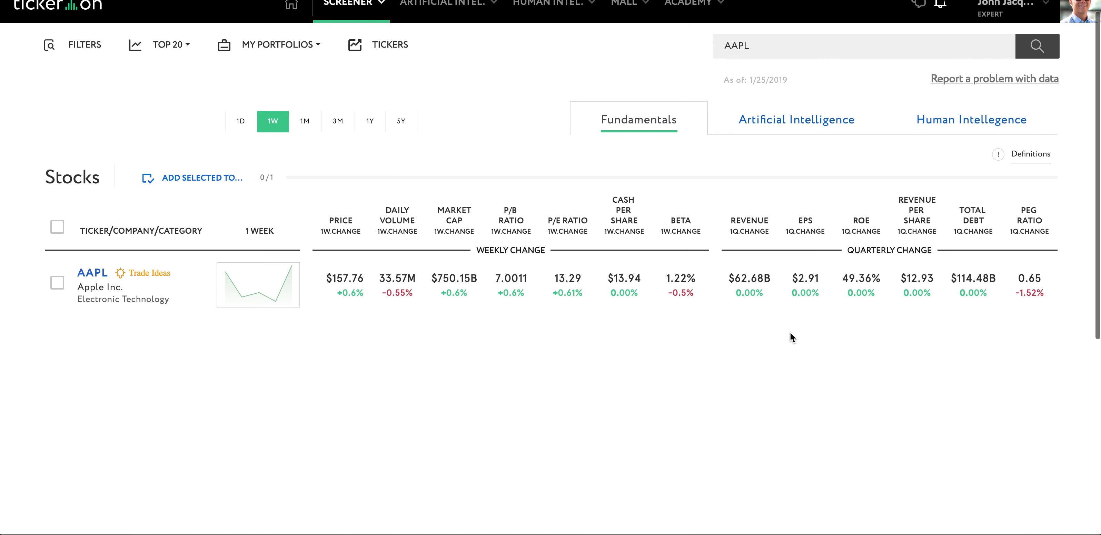
pyautogui.scroll(4, 900, 303)
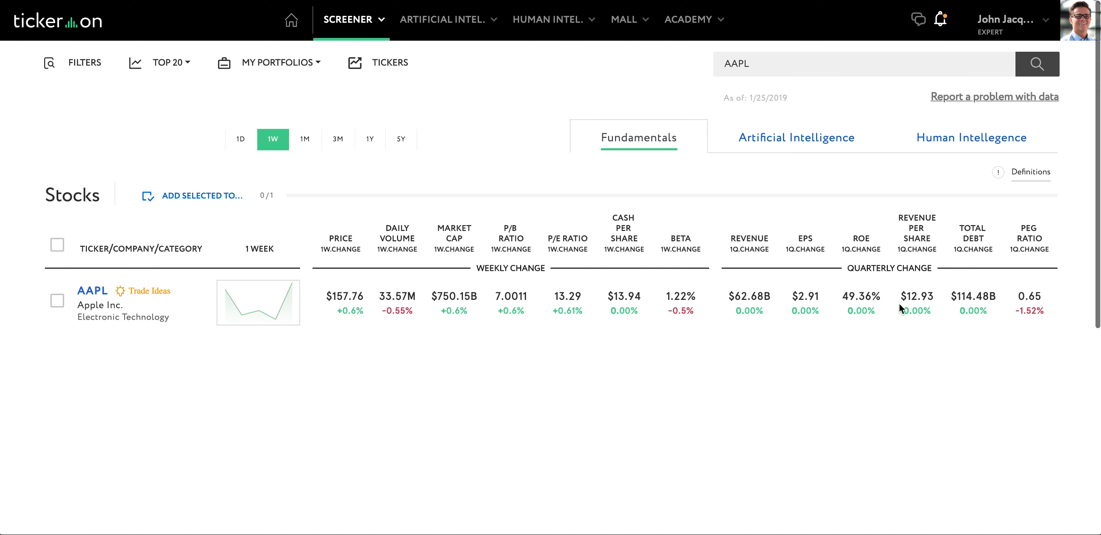
pyautogui.hotkey('alt', 'Left')
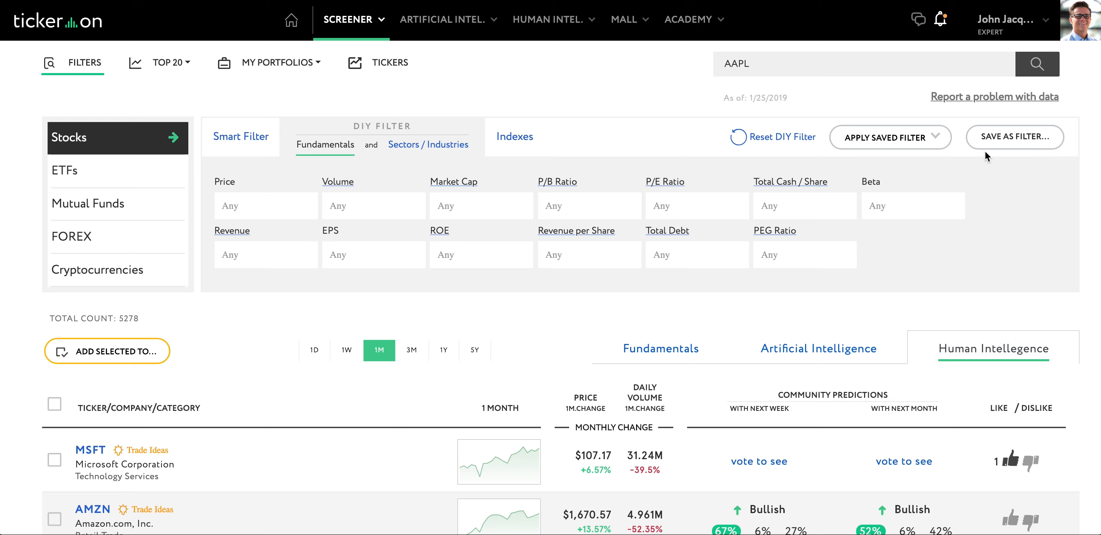
# Step: Filter the stocks by Mid market cap ($2B - $10B) and a P/E ratio under 30
pyautogui.click(453, 210)
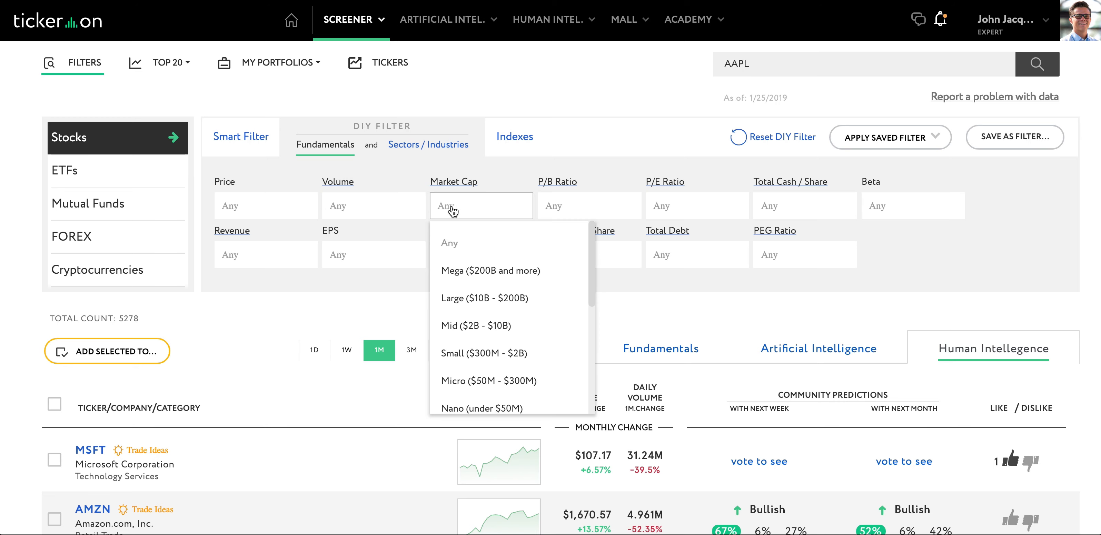
pyautogui.click(519, 328)
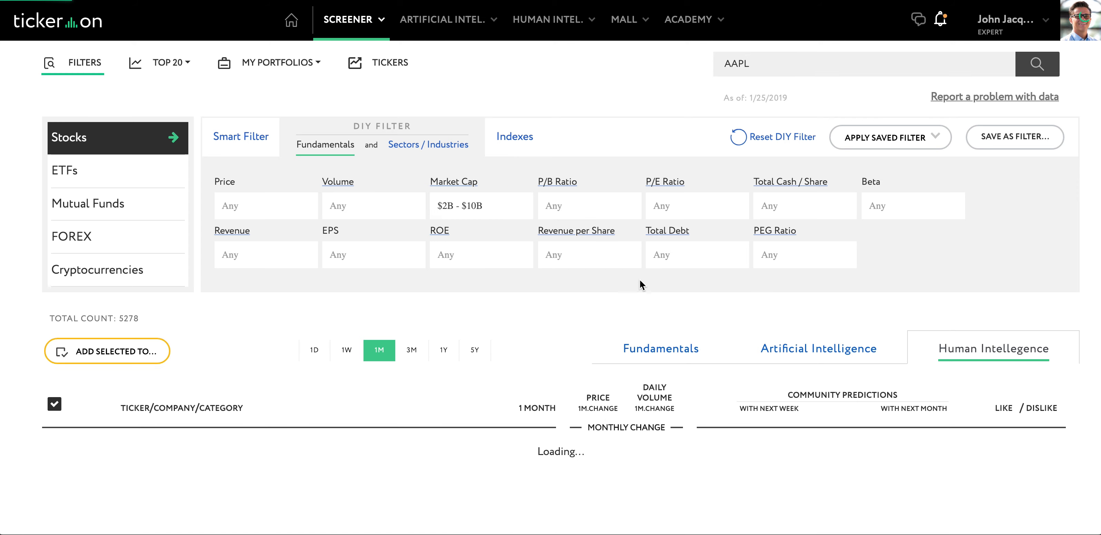
pyautogui.click(811, 206)
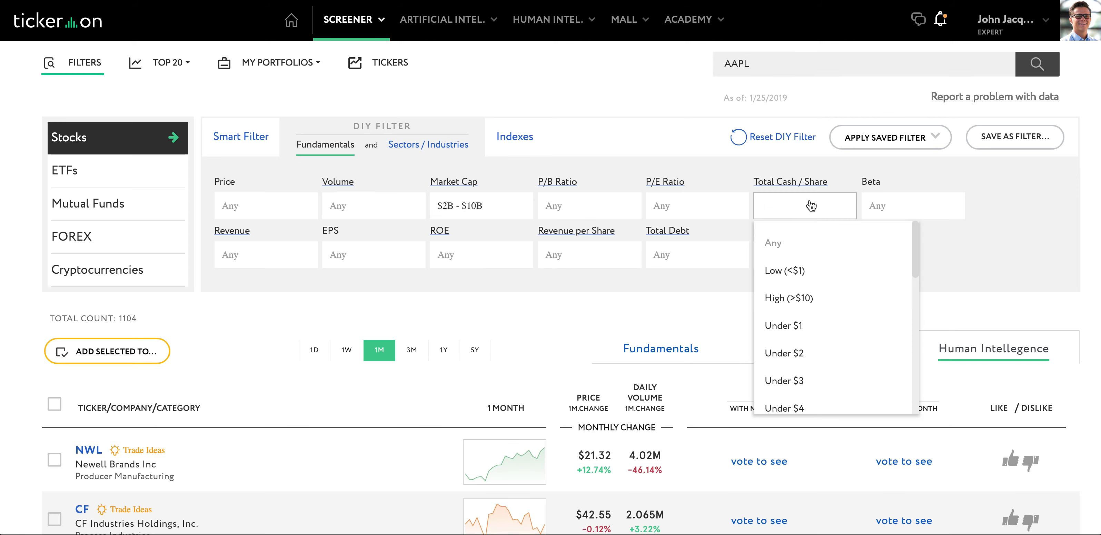
pyautogui.click(699, 205)
pyautogui.scroll(-4, 743, 323)
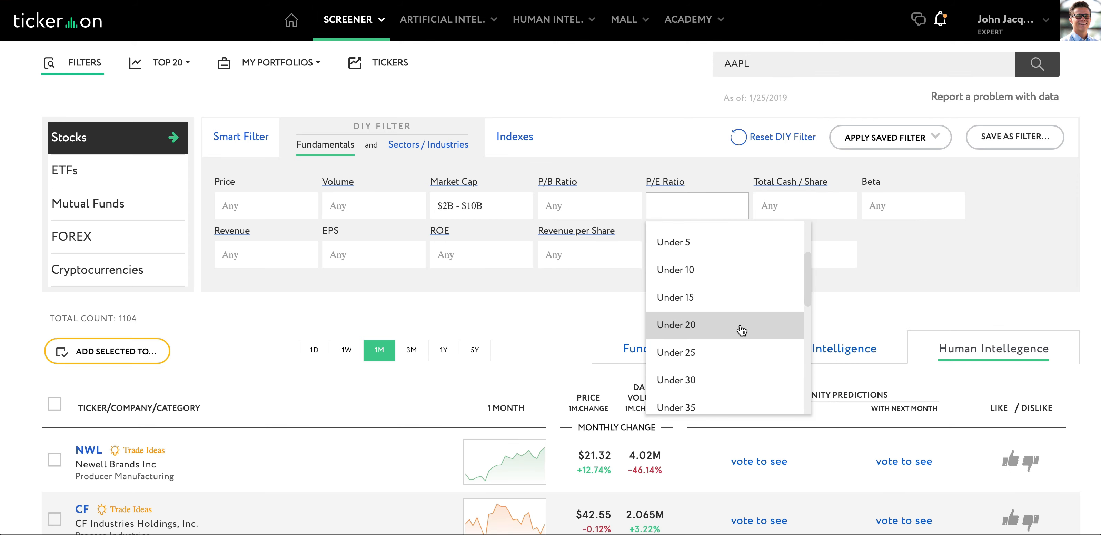
pyautogui.click(767, 378)
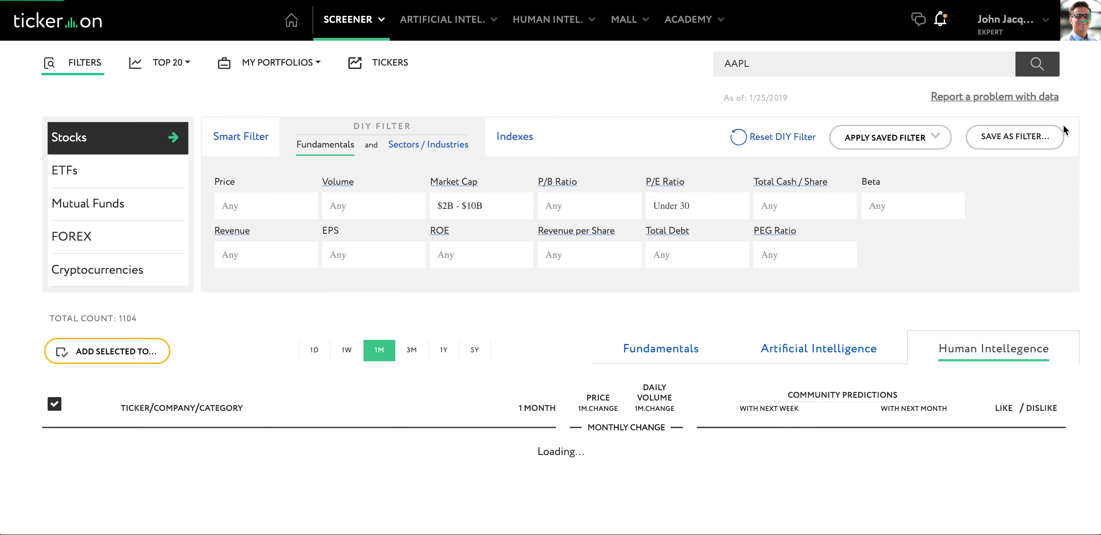
# Step: Save the current DIY Filter settings as a filter named Mid Cap
pyautogui.click(1019, 144)
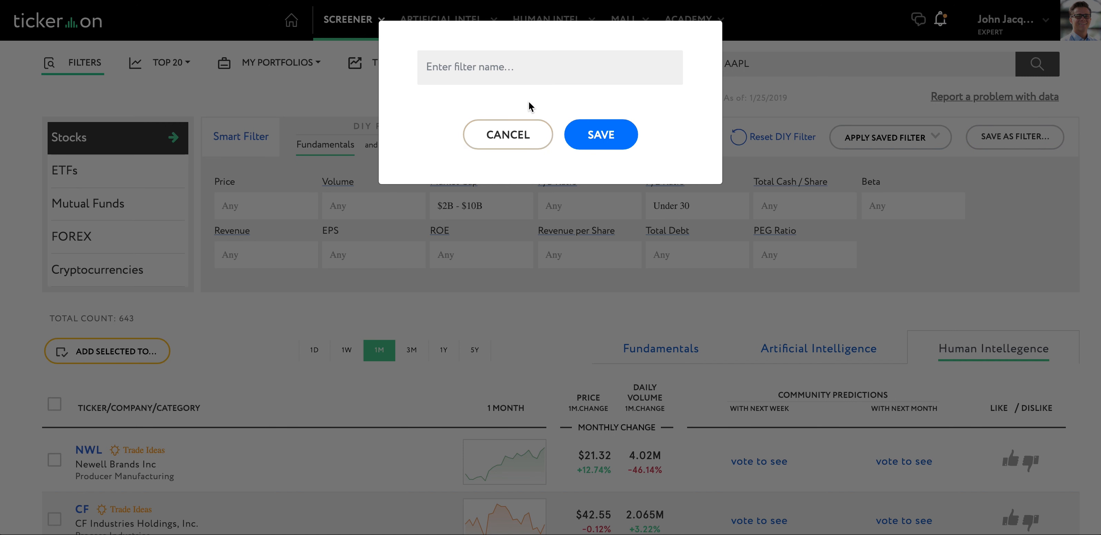
pyautogui.write('MID Ca')
pyautogui.hotkey('ctrl', 'a')
pyautogui.write('Mid Cap')
pyautogui.click(602, 134)
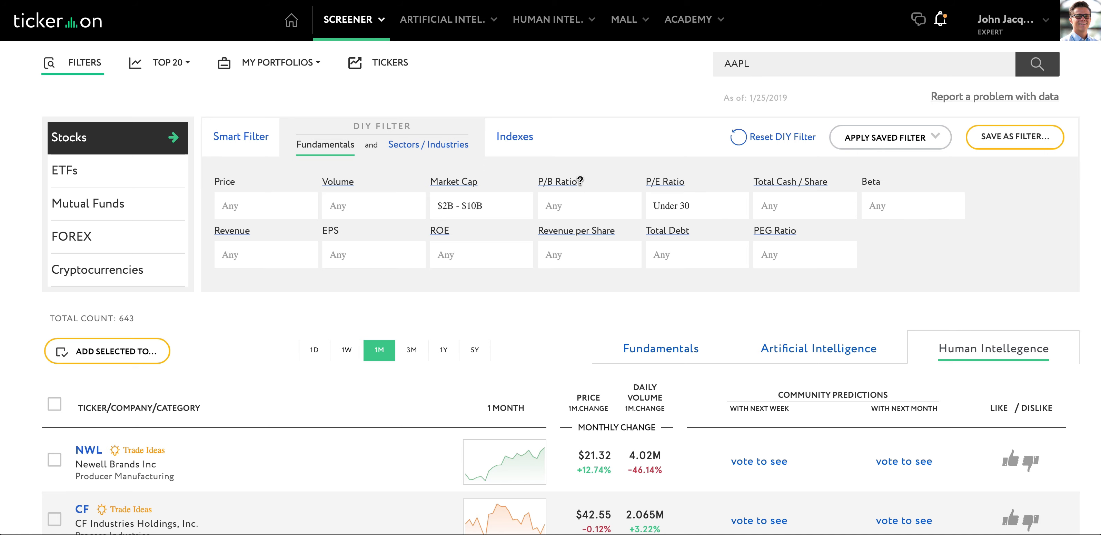
# Step: Select the NWL, CF and QVCA stocks in the filtered results
pyautogui.scroll(-3, 582, 188)
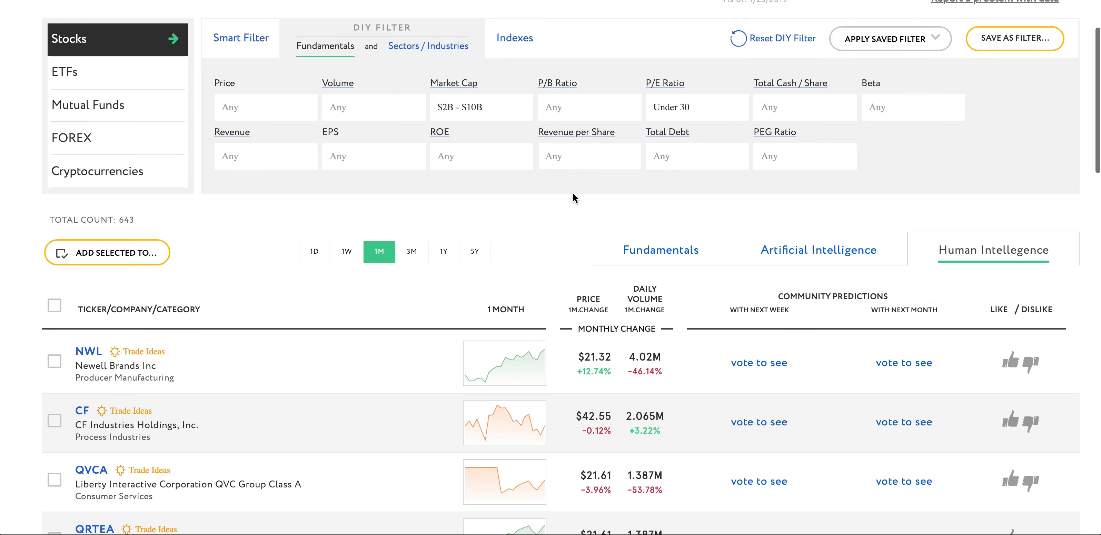
pyautogui.scroll(-3, 574, 197)
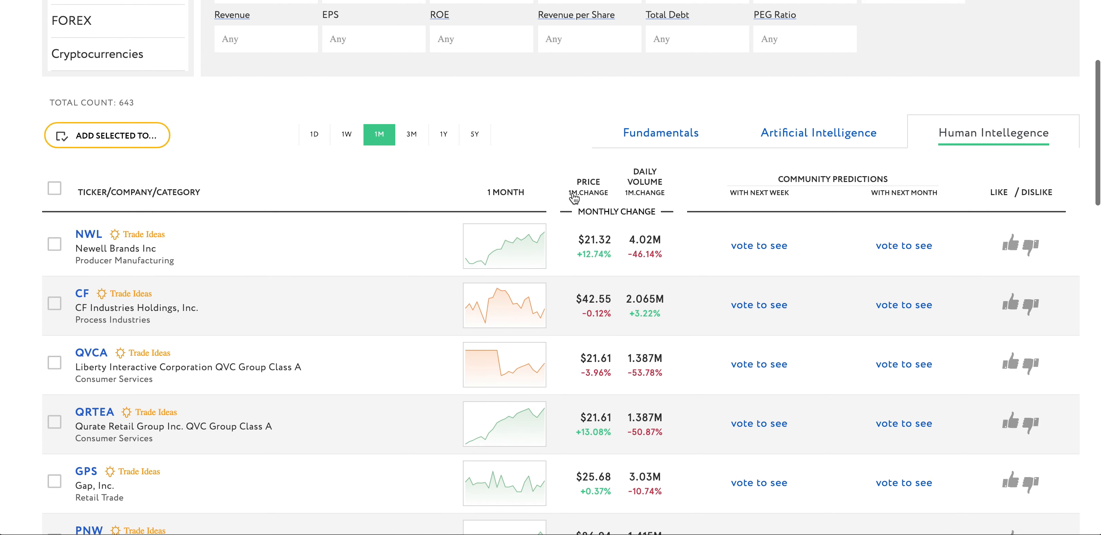
pyautogui.click(55, 245)
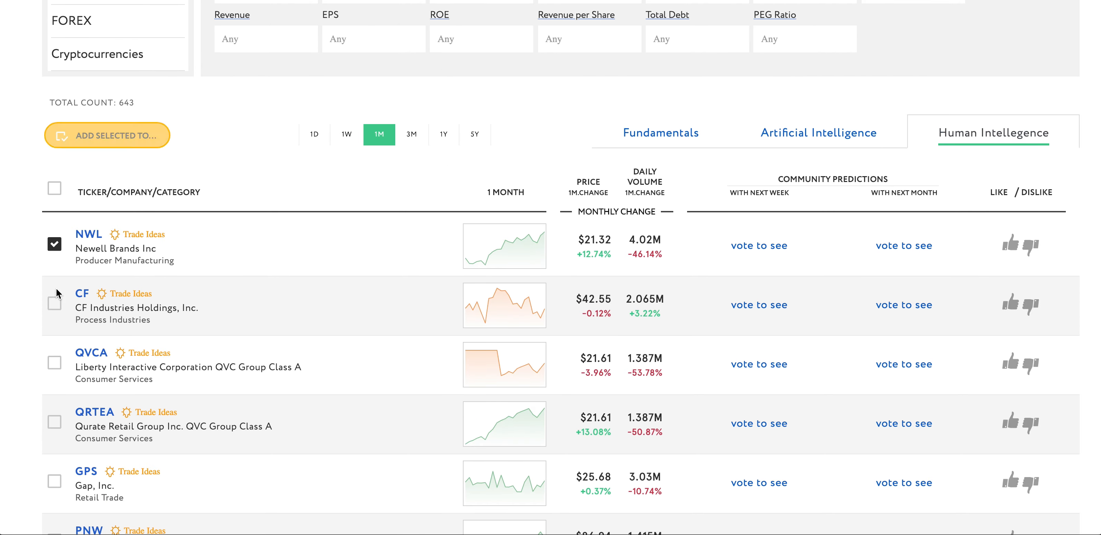
pyautogui.click(54, 304)
pyautogui.click(54, 362)
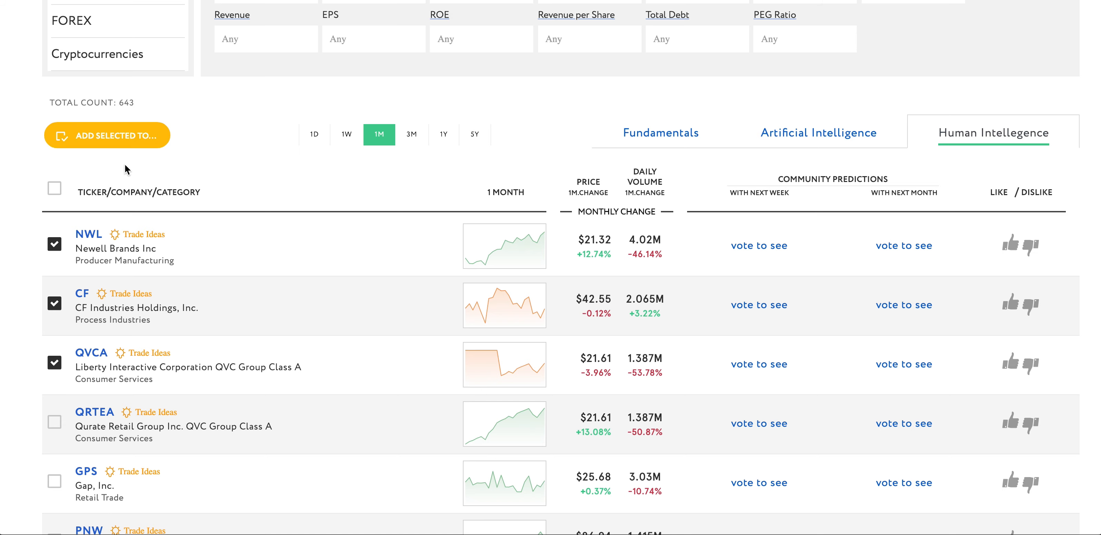
# Step: Look through the destinations the selected stocks can be added to, and close the list without choosing one
pyautogui.click(118, 131)
pyautogui.scroll(-8, 235, 244)
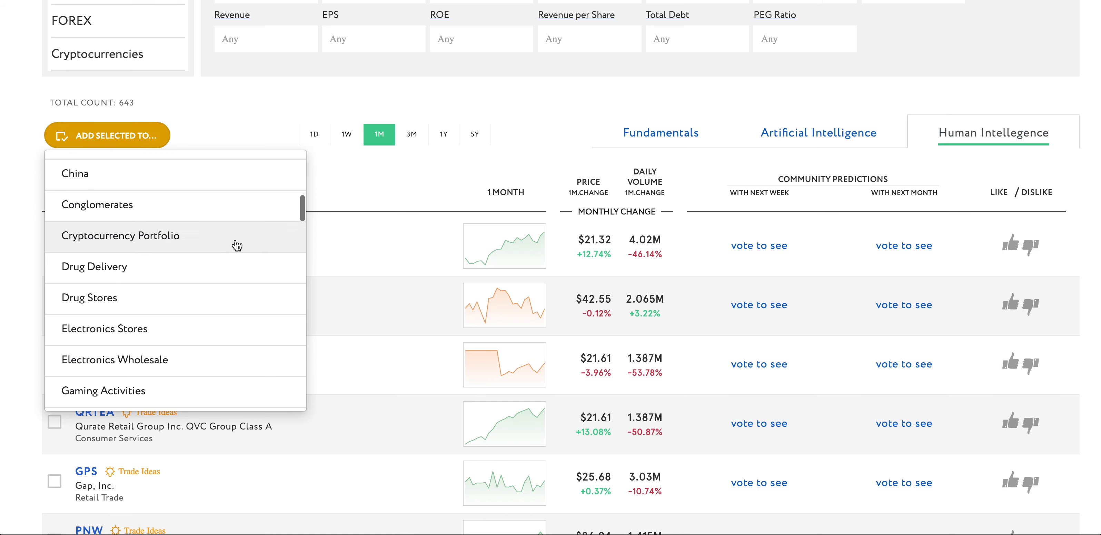
pyautogui.scroll(-5, 237, 246)
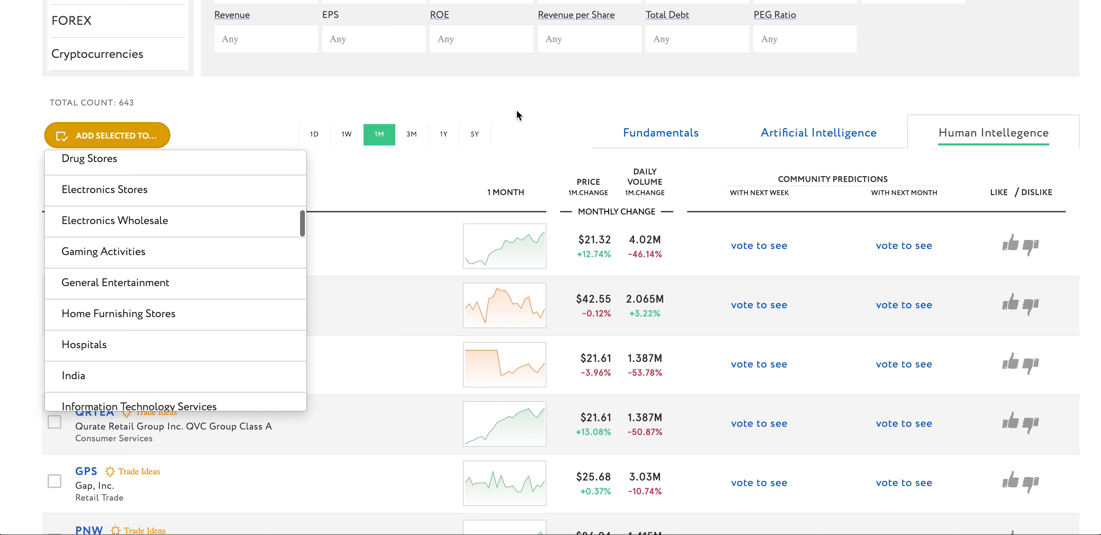
pyautogui.click(522, 124)
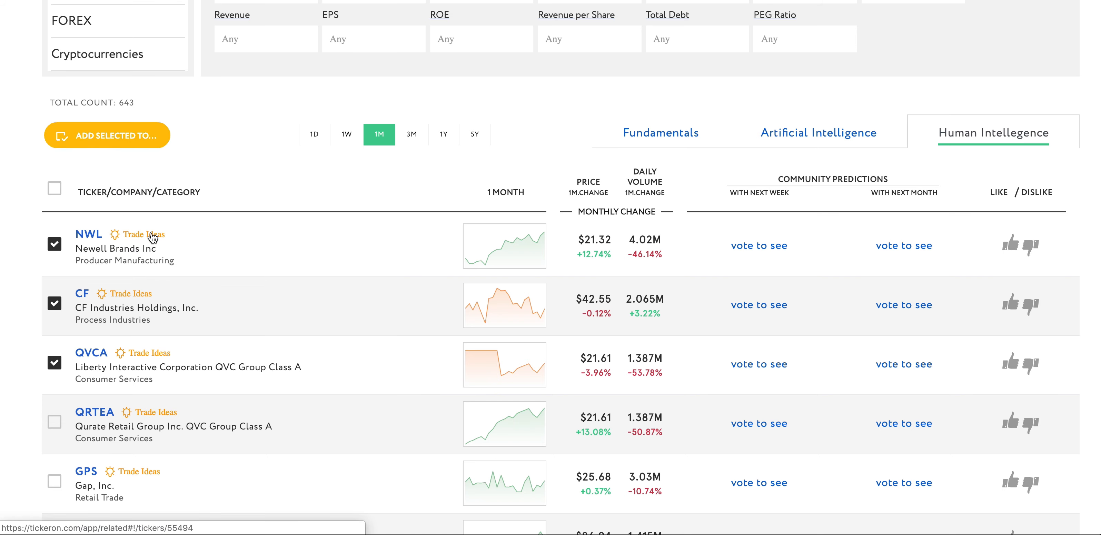
# Step: Open the Trade Ideas for NWL (Newell Brands Inc)
pyautogui.click(130, 236)
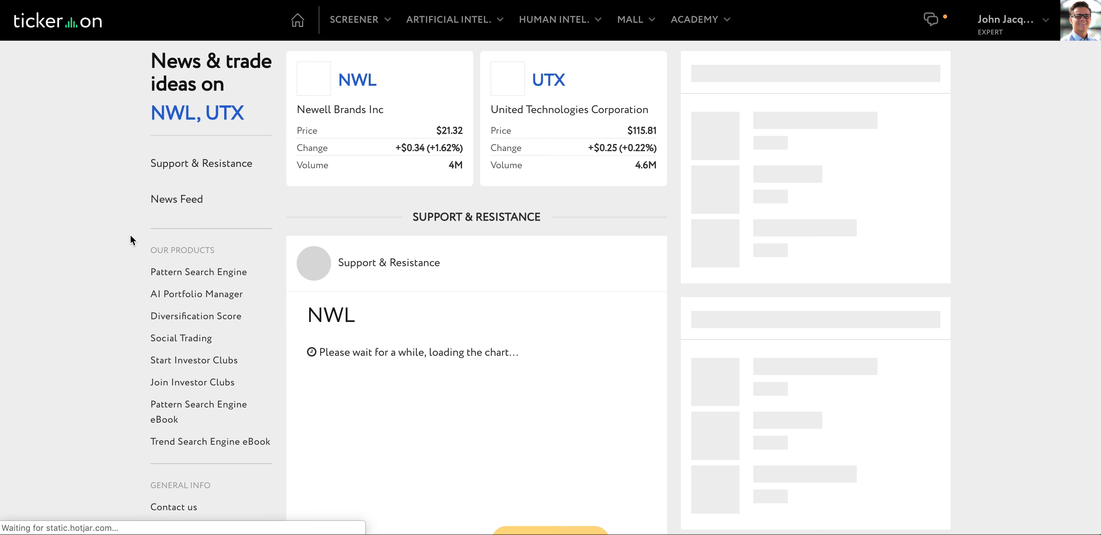